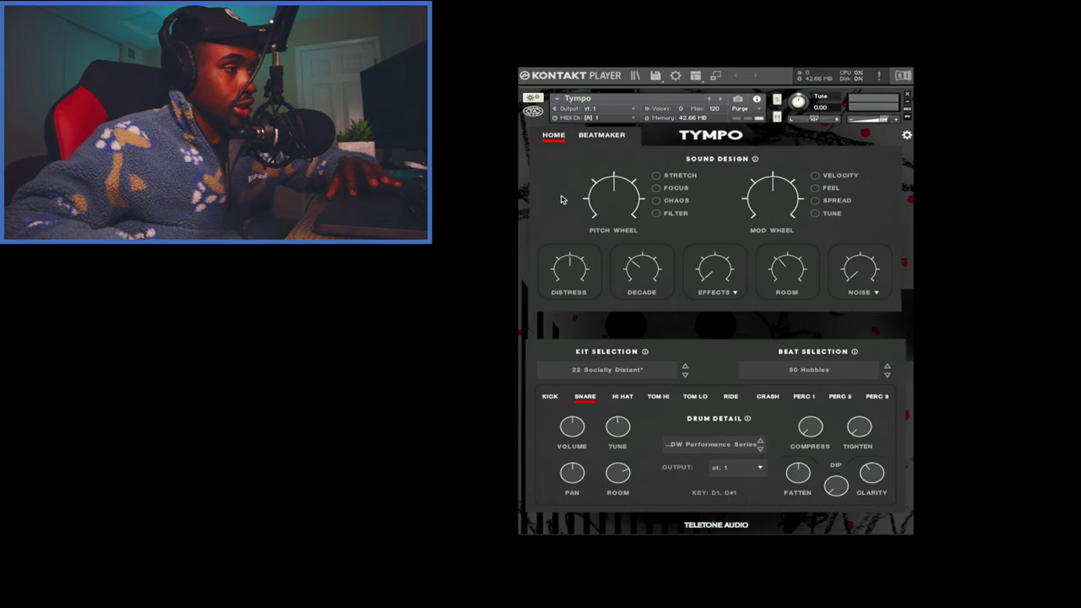
Step: Audition alternative effect types on the Tympo kit, ending on Flanger
left_click(716, 293)
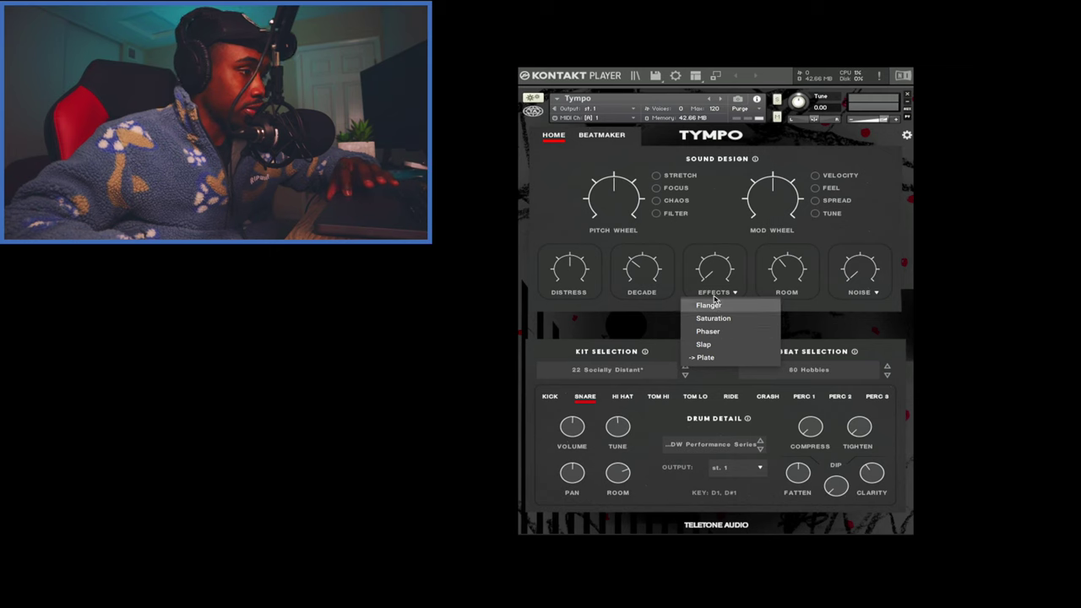
left_click(718, 287)
left_click(720, 294)
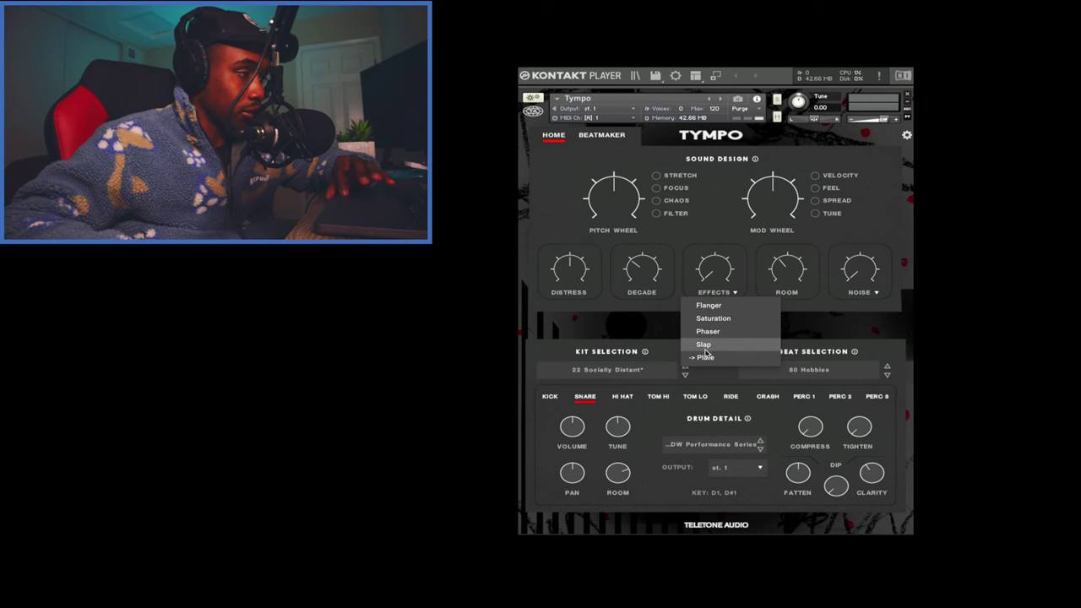
left_click(708, 305)
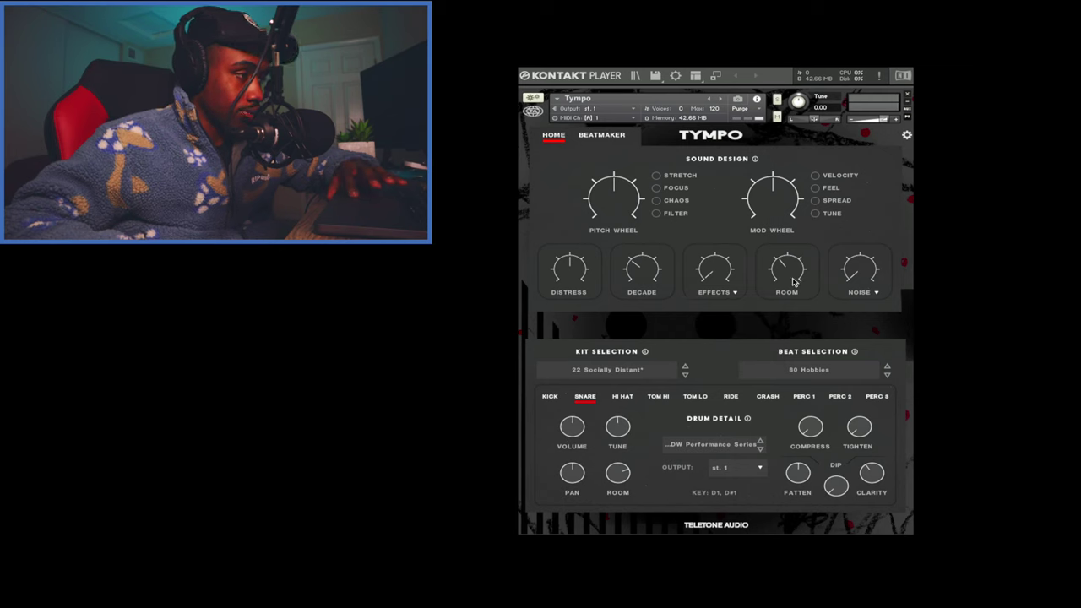
Step: Try the Room Tone and Cassette noise types, then pick another noise type
left_click(851, 291)
left_click(842, 333)
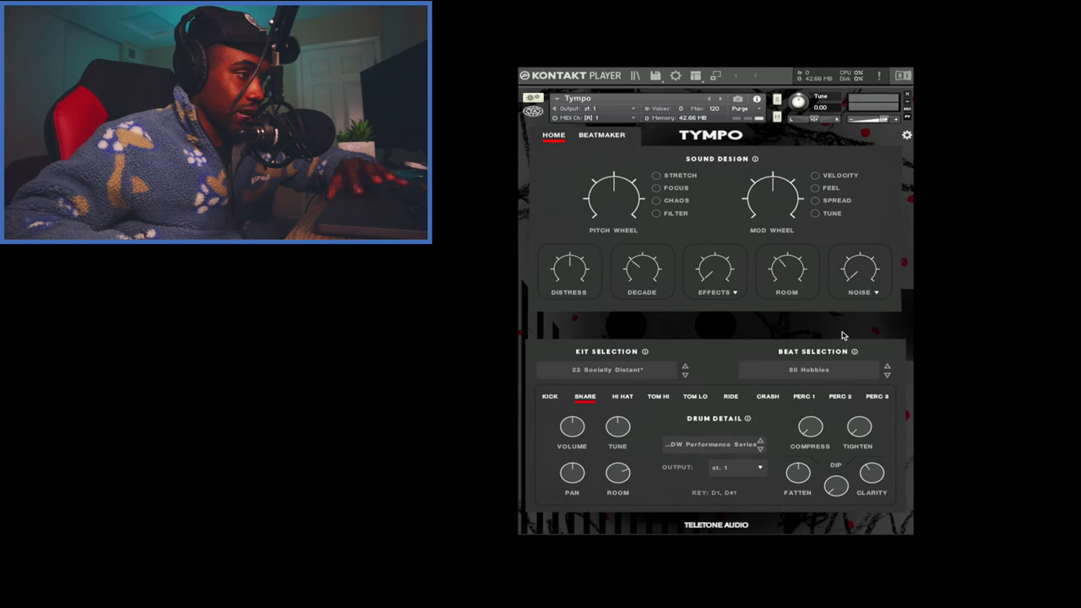
left_click(854, 283)
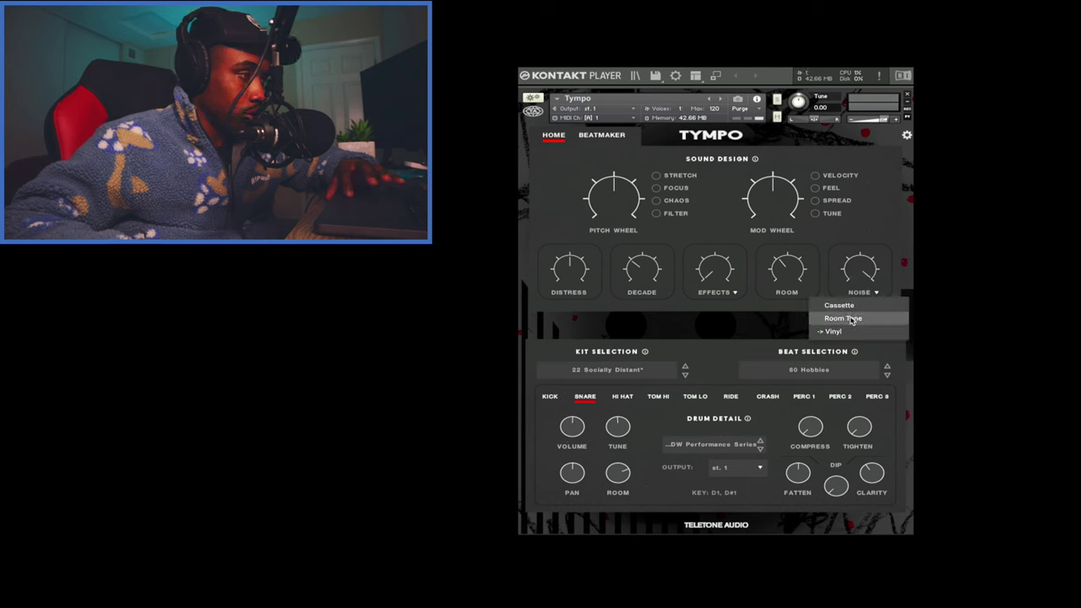
left_click(854, 317)
left_click(860, 283)
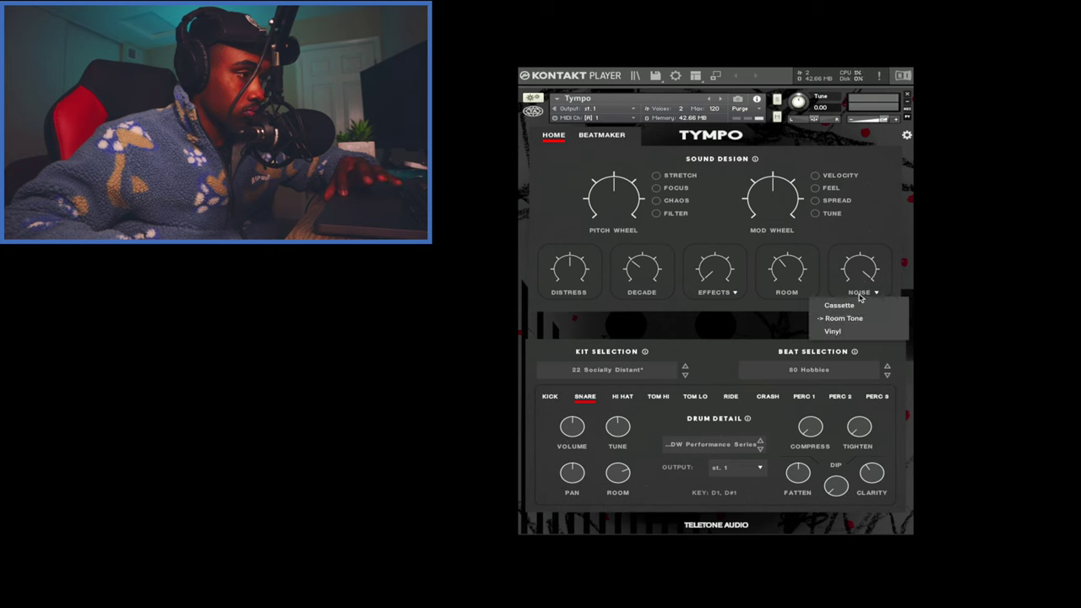
left_click(858, 303)
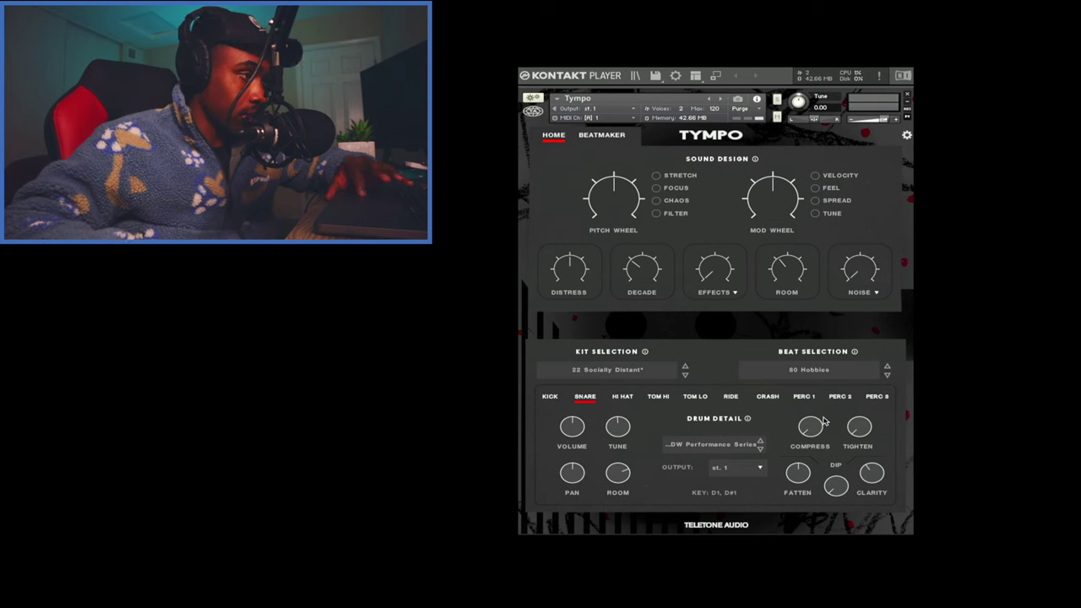
left_click(865, 284)
left_click(860, 321)
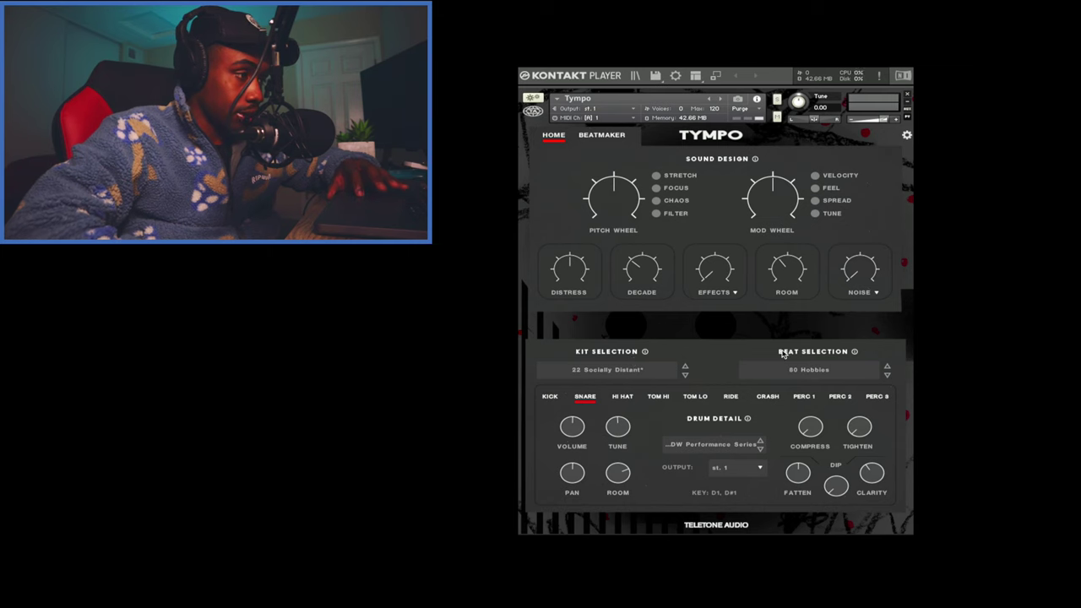
left_click(637, 379)
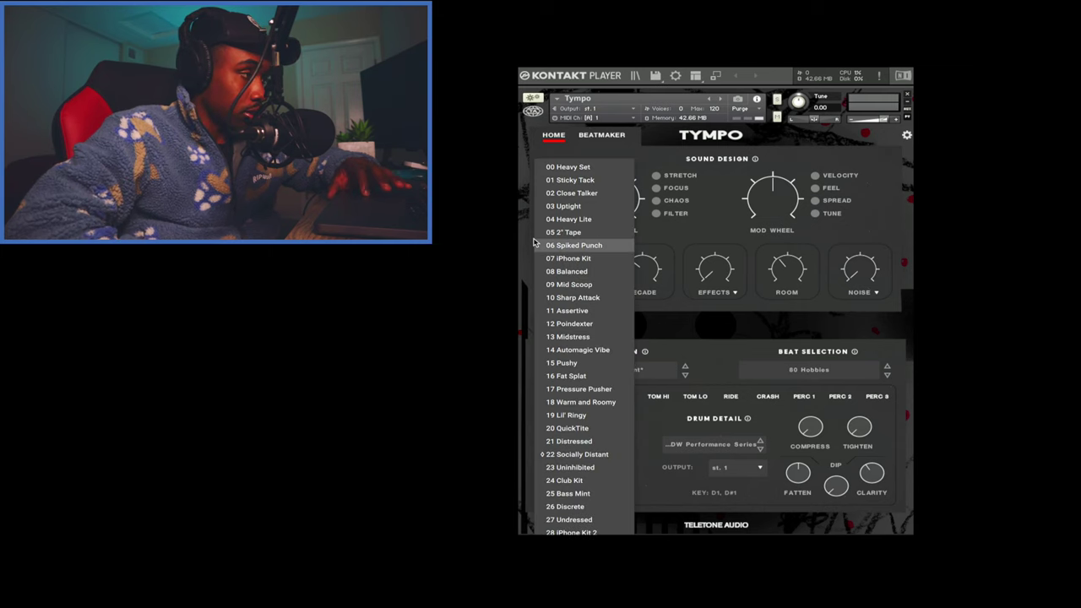
left_click(722, 343)
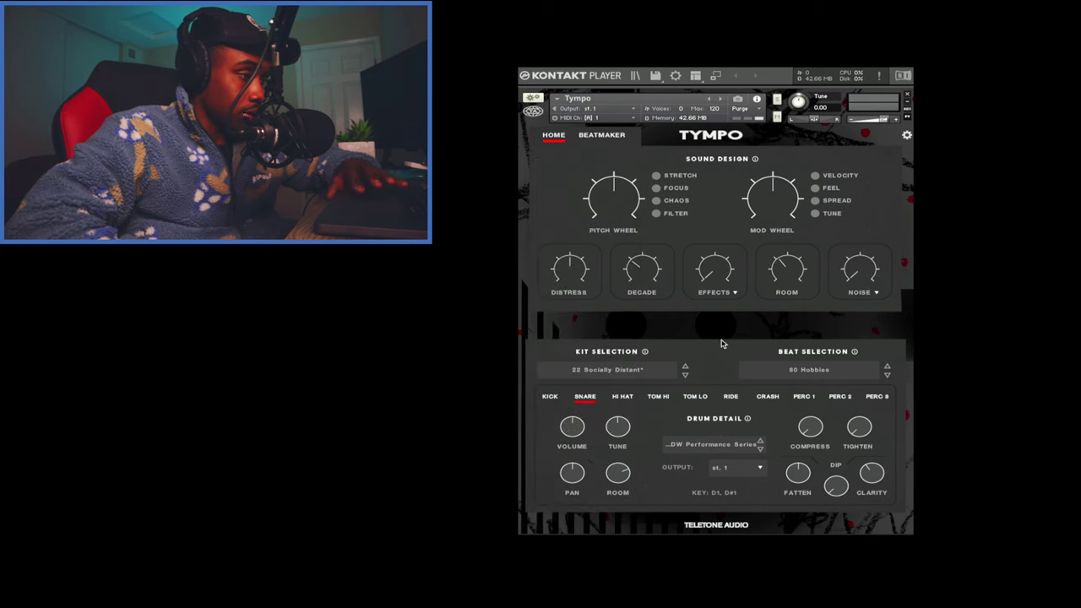
left_click(824, 376)
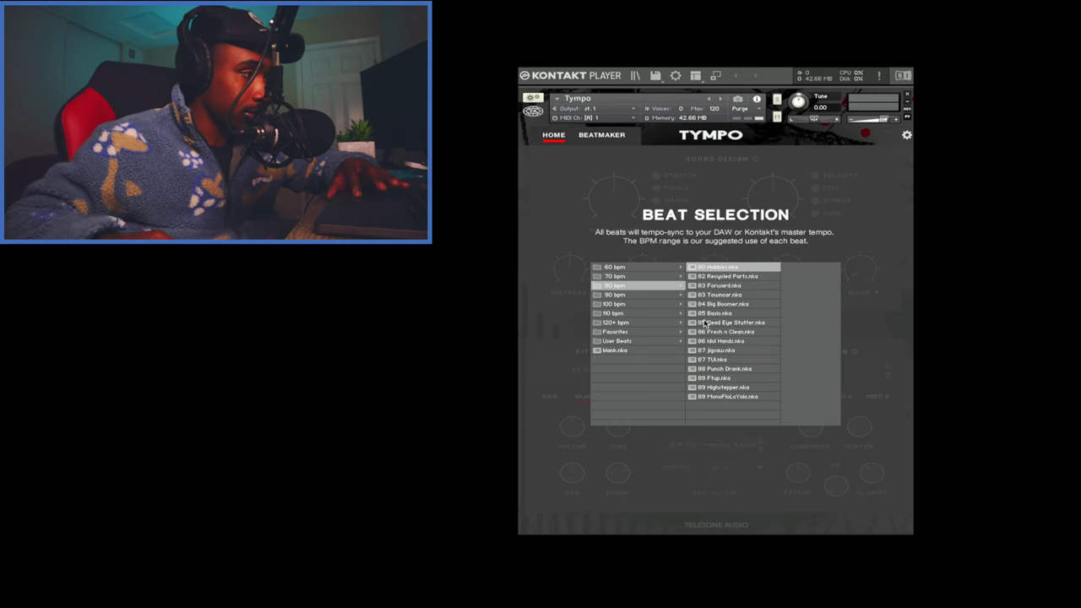
left_click(590, 176)
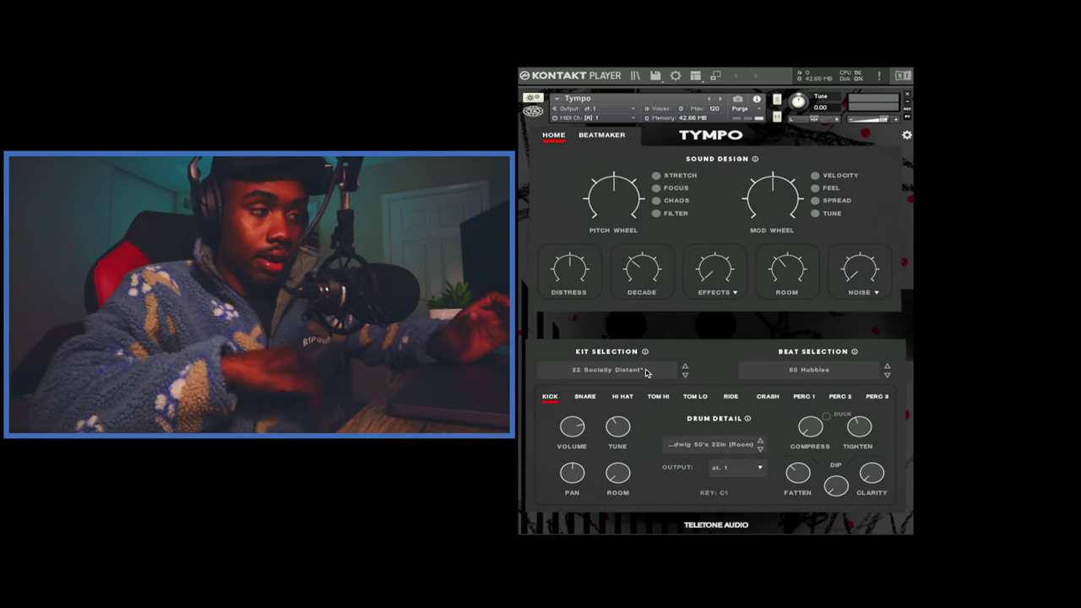
Step: Load the 12 Poindexter kit from Tympo's kit list
left_click(673, 375)
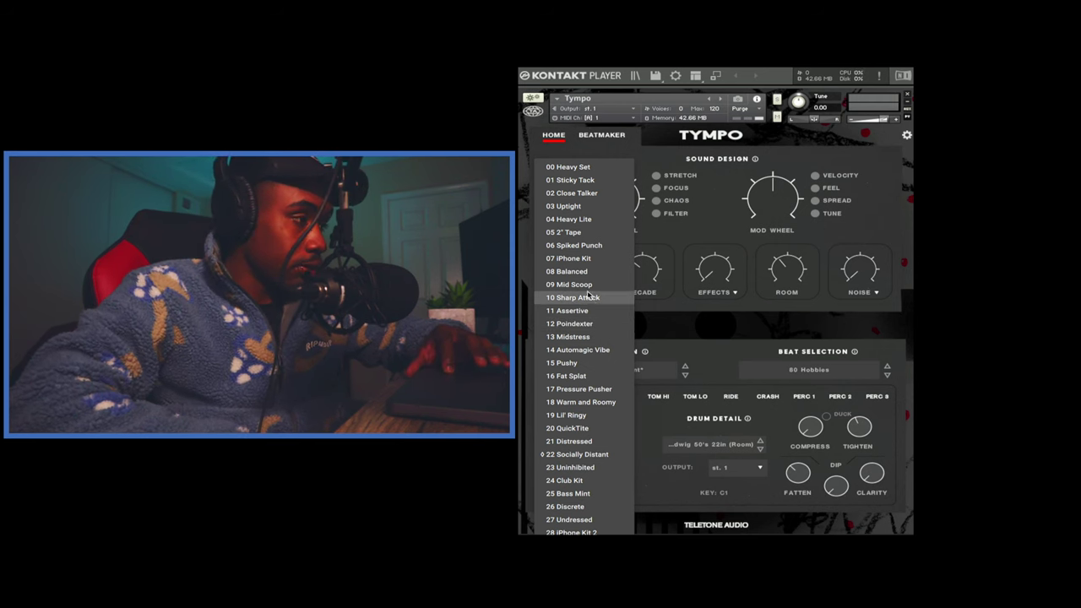
left_click(580, 324)
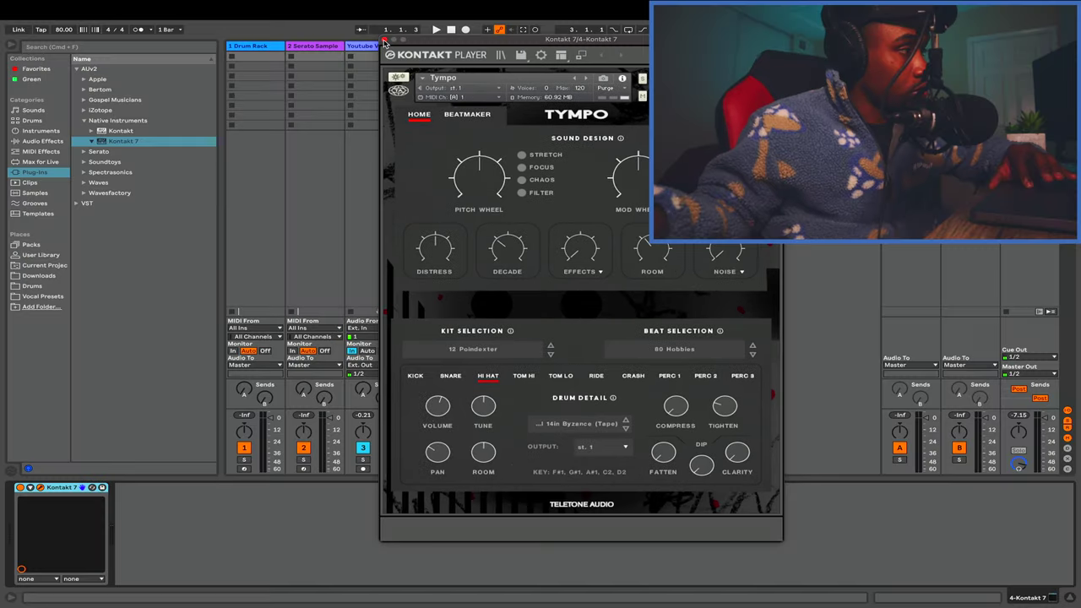
Step: Record a two-bar drum pattern with count-in into a new looping Kontakt 7 clip
left_click(374, 66)
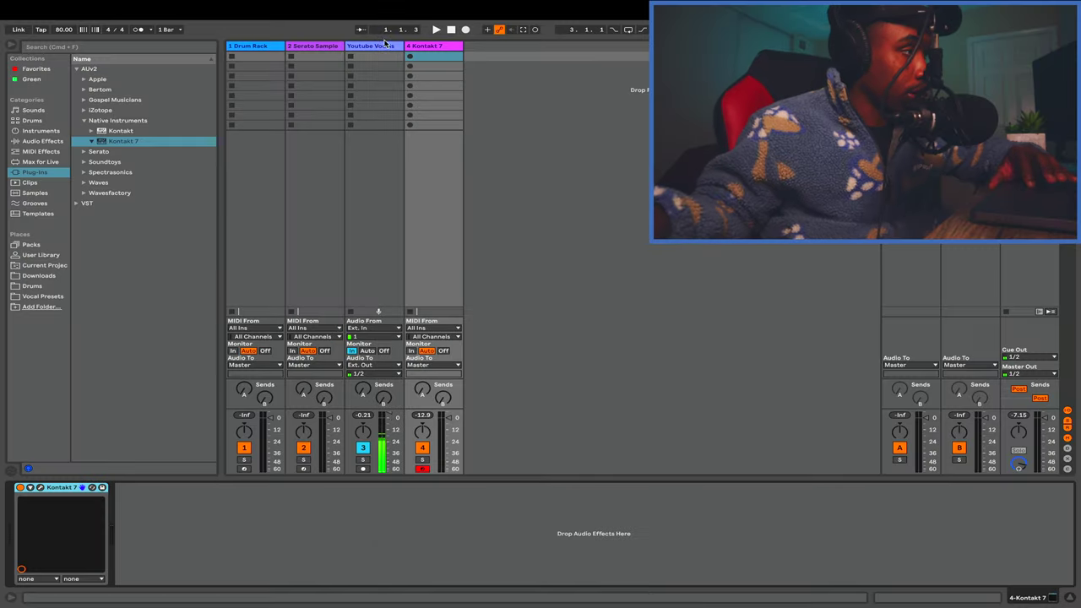
double_click(421, 57)
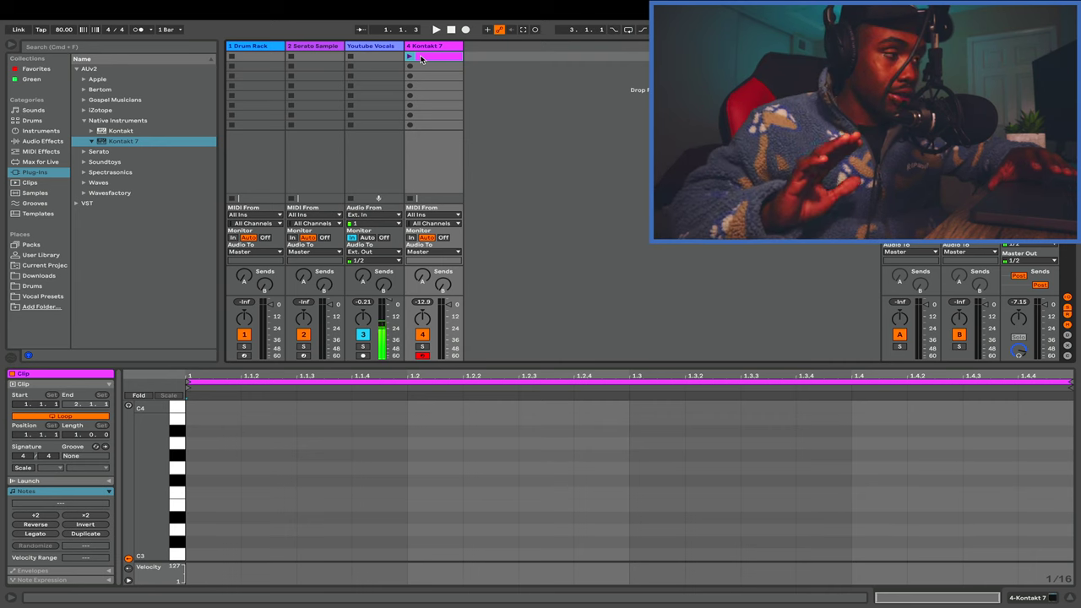
key("Delete")
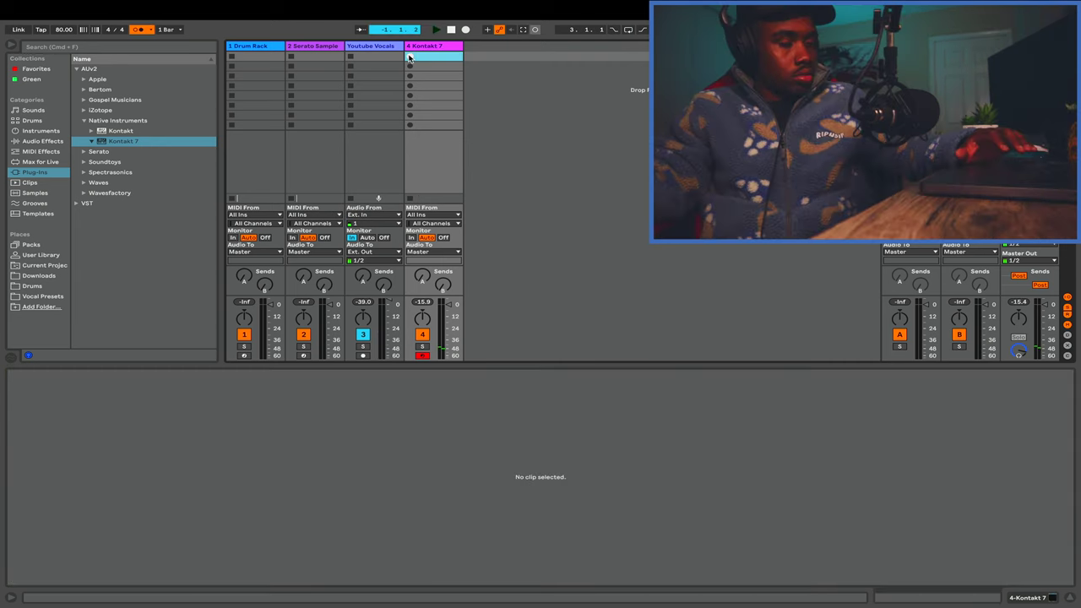
left_click(409, 58)
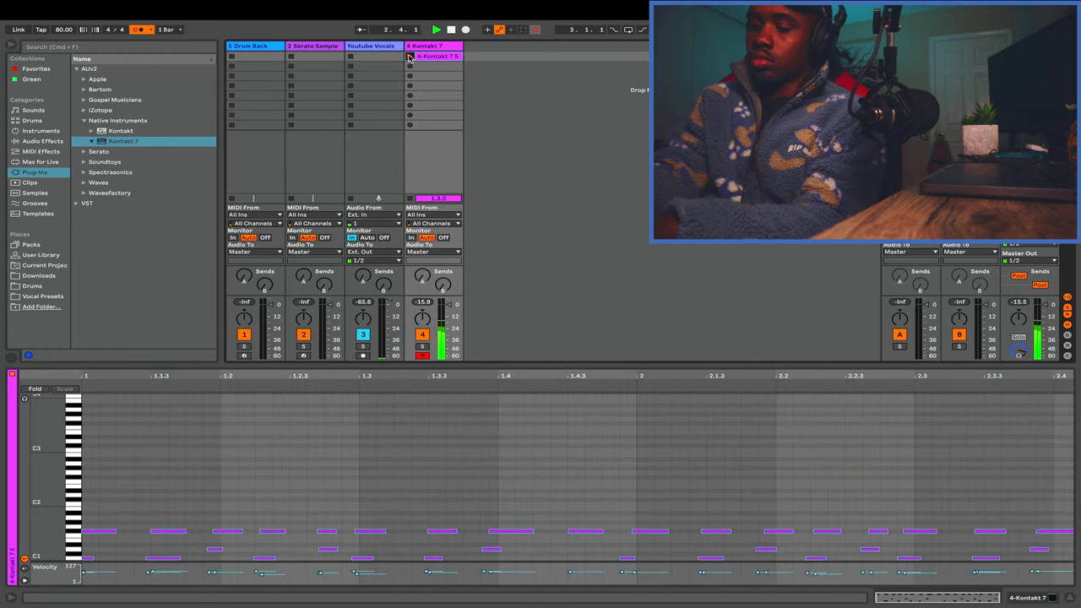
left_click(410, 57)
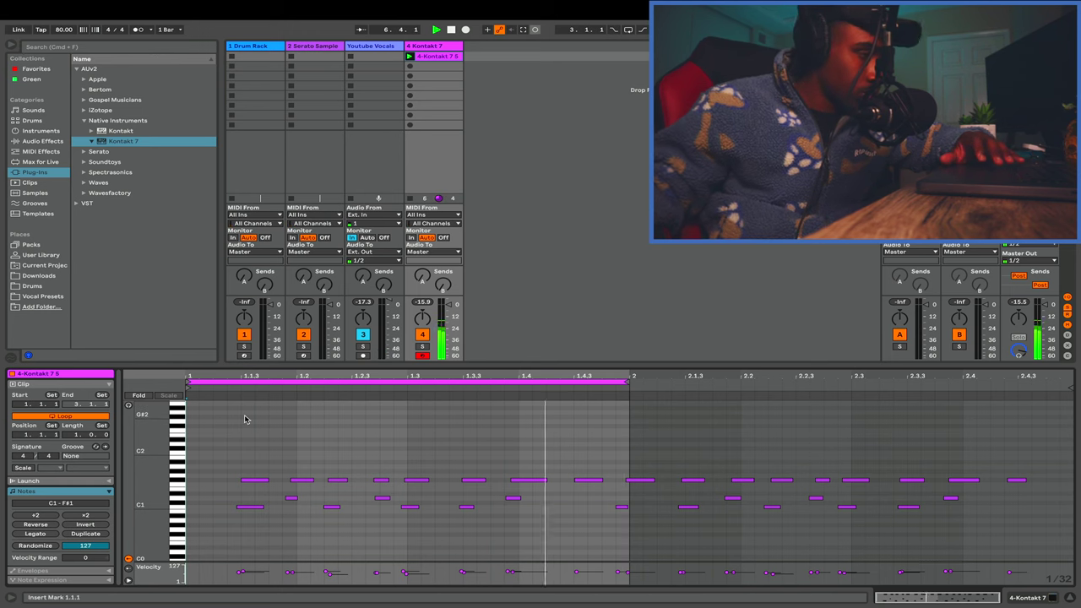
Step: Move the clip loop to bar 3 and overdub a D#2 note into it
mouse_move(515, 33)
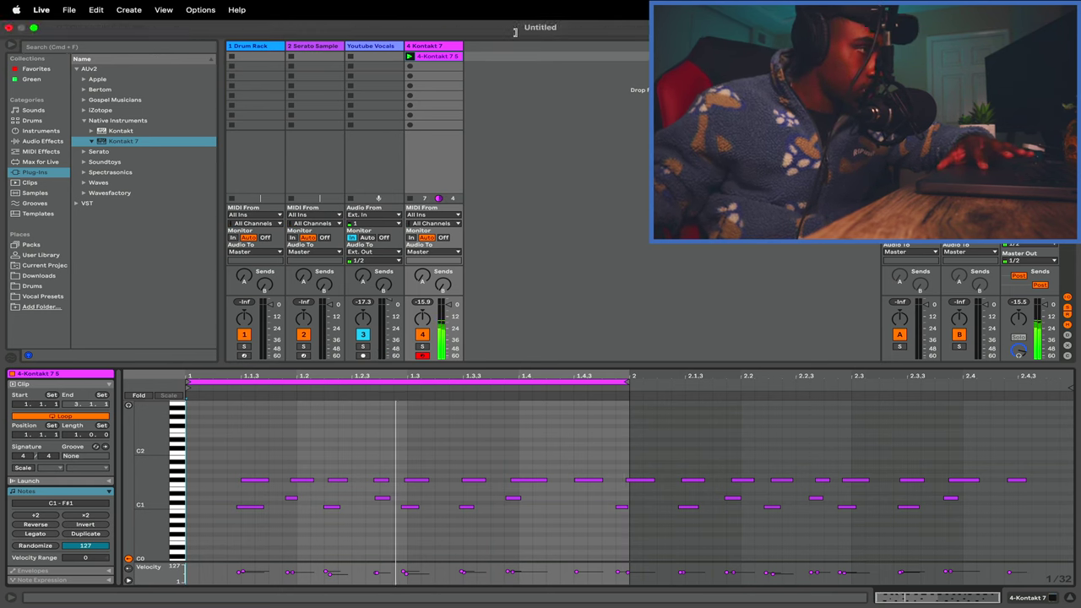
key("Up")
key("Up")
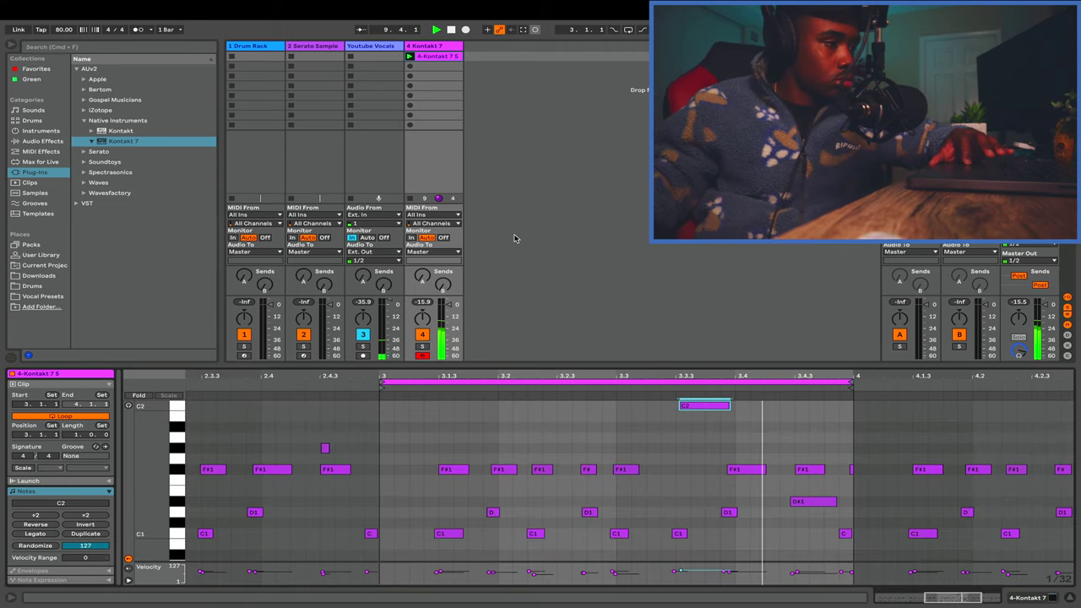
left_click(534, 31)
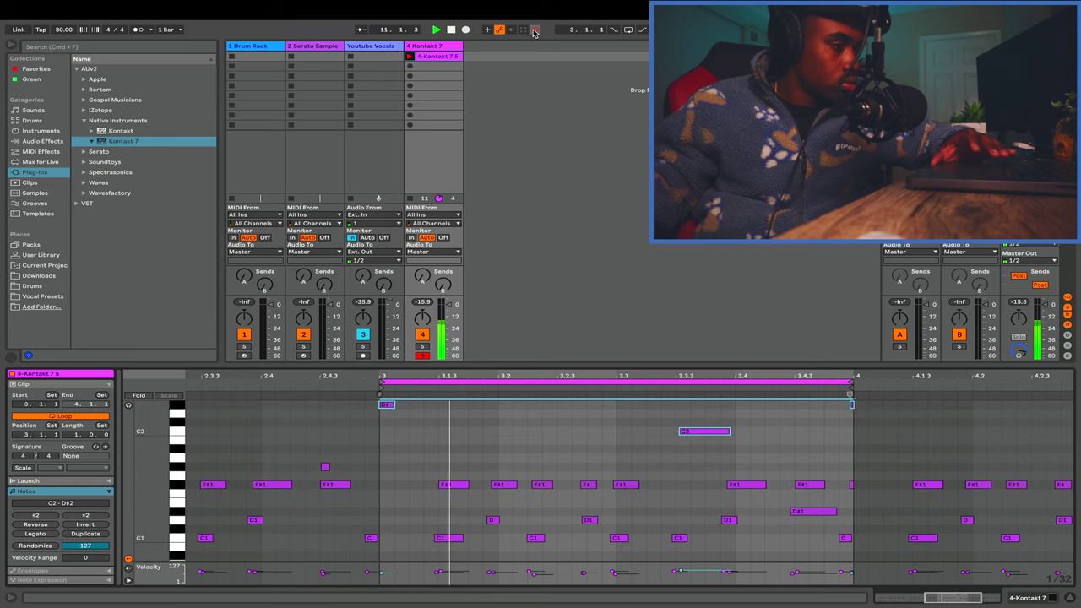
key("e")
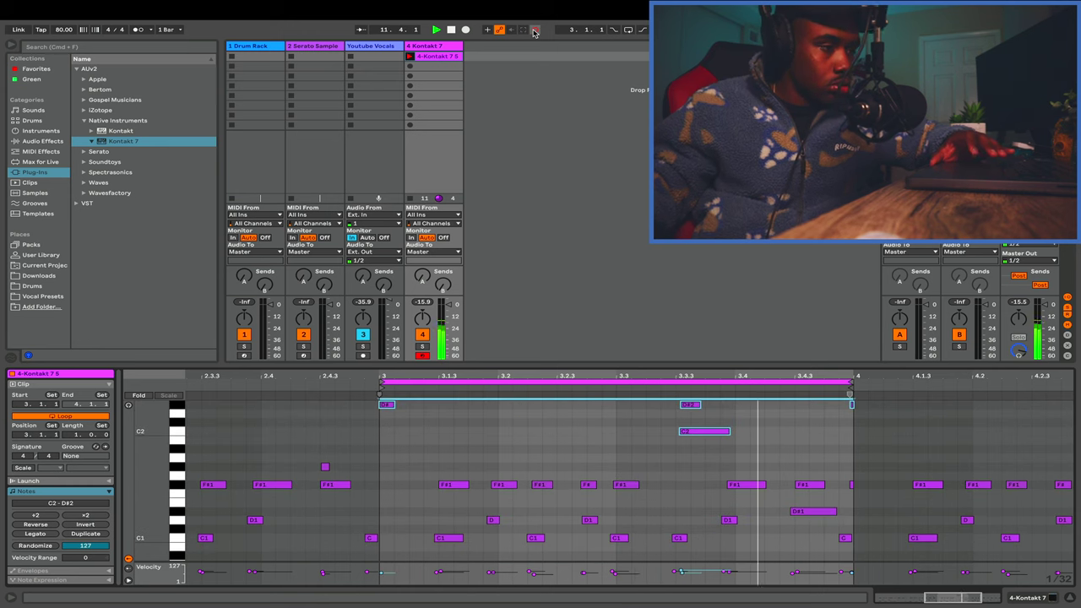
left_click(533, 31)
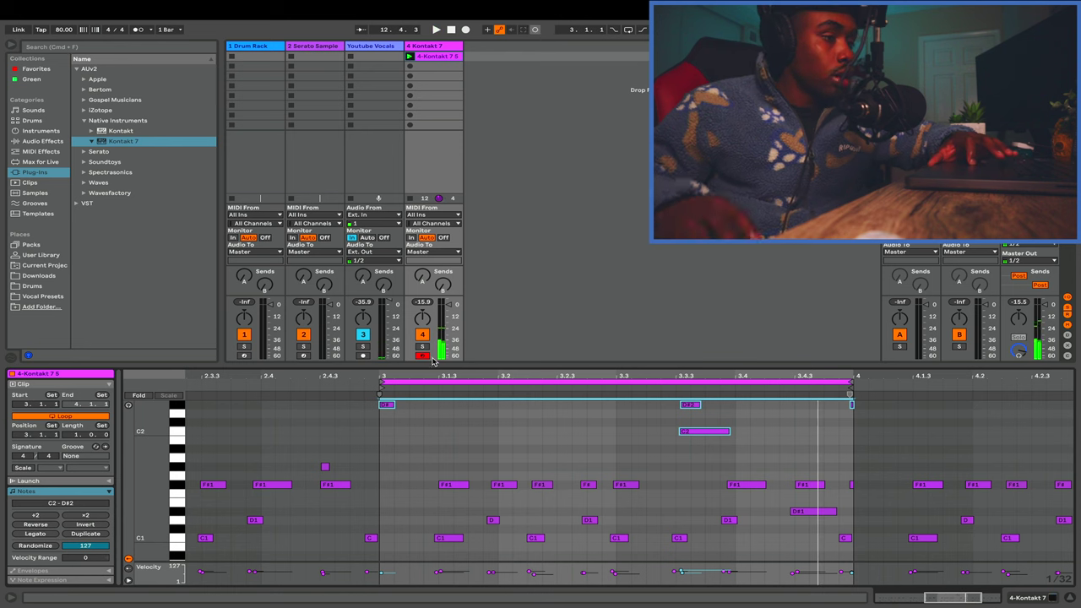
mouse_move(527, 605)
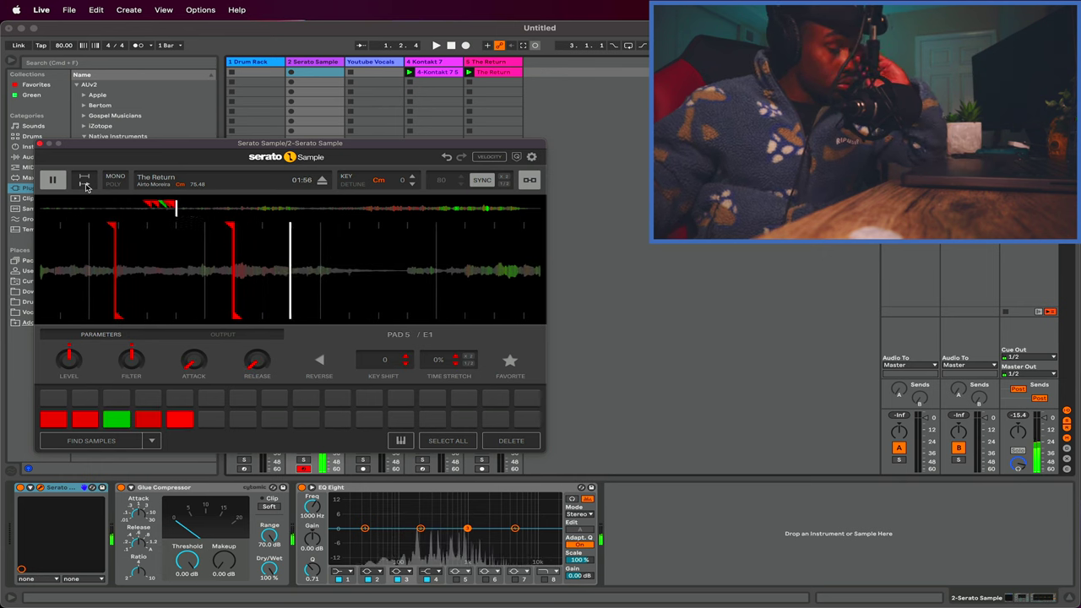
Step: Pause The Return, close the Serato Sample plugin, and play the session from Youtube Vocals
left_click(53, 179)
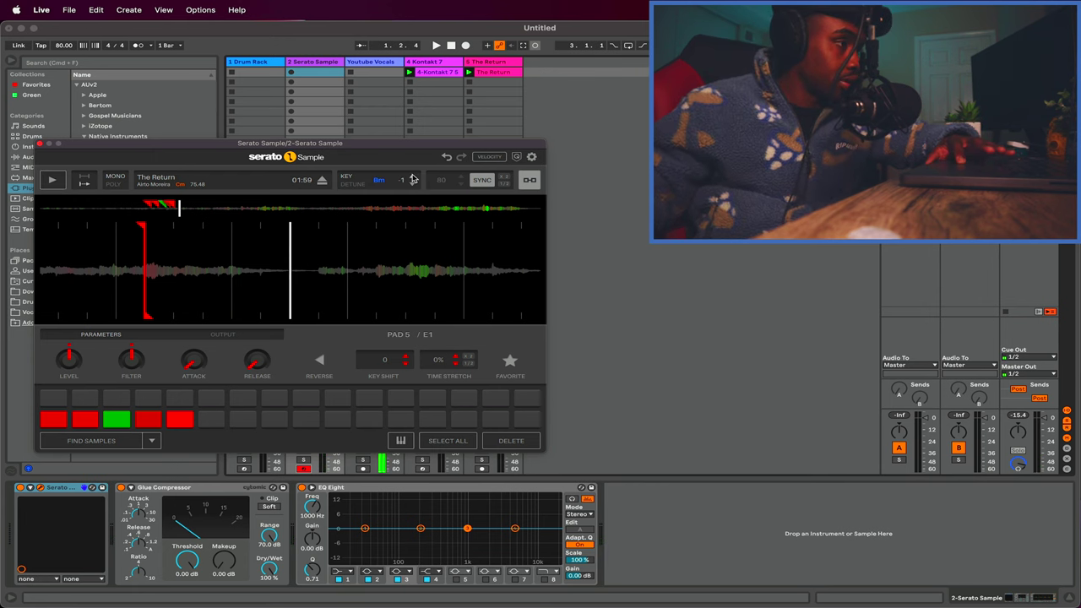
left_click(39, 144)
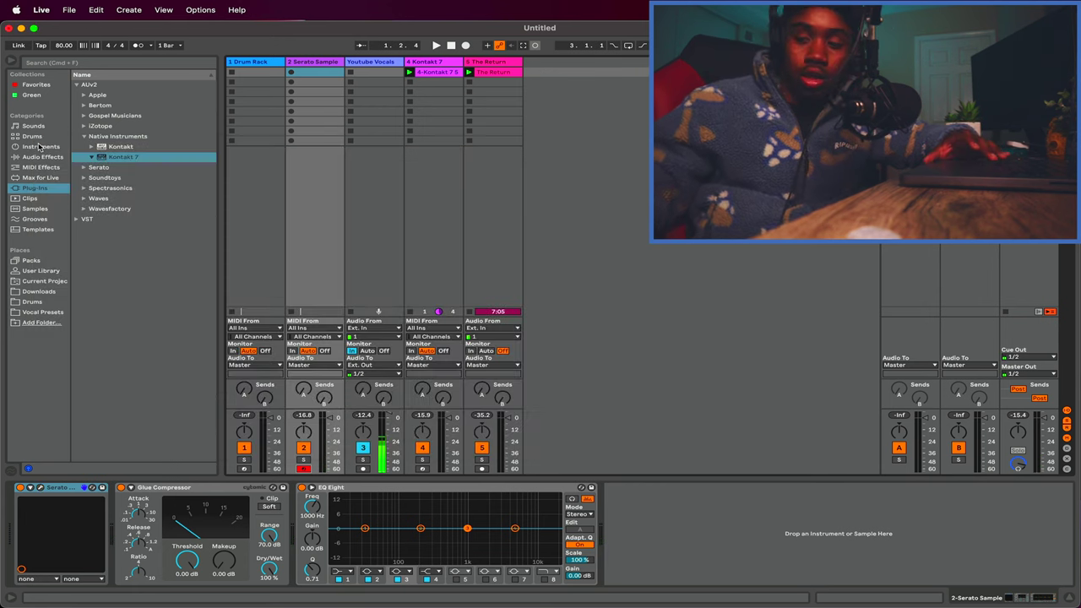
left_click(370, 62)
key("space")
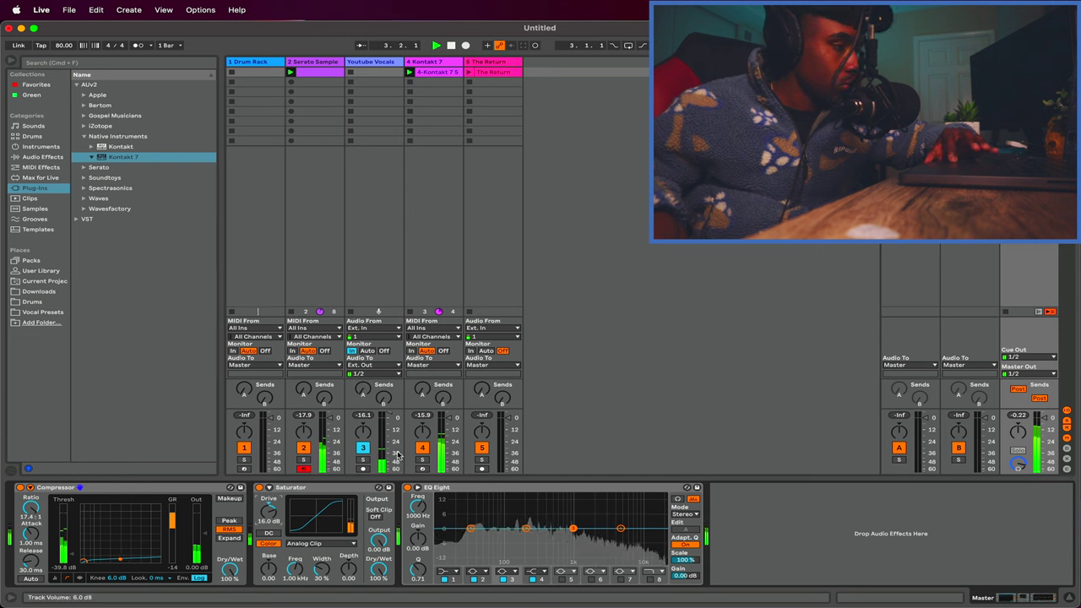
Step: Solo and unsolo Youtube Vocals, then select the Serato Sample track
left_click(364, 461)
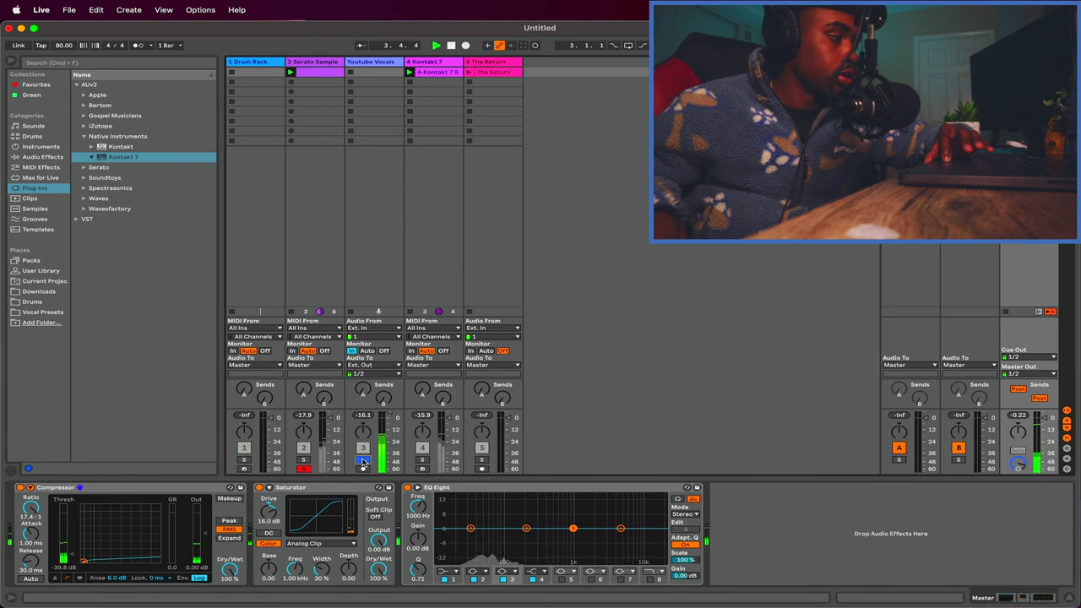
left_click(363, 460)
left_click(312, 66)
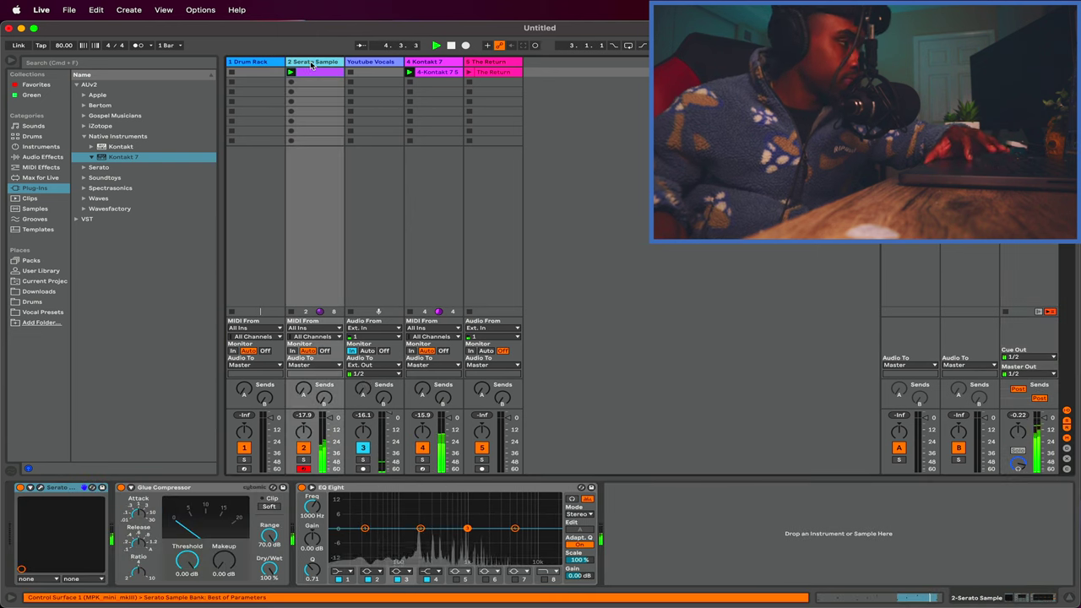
Step: Add Auto Filter from EQ & Filters and make it a high-pass with lowered cutoff
left_click(38, 158)
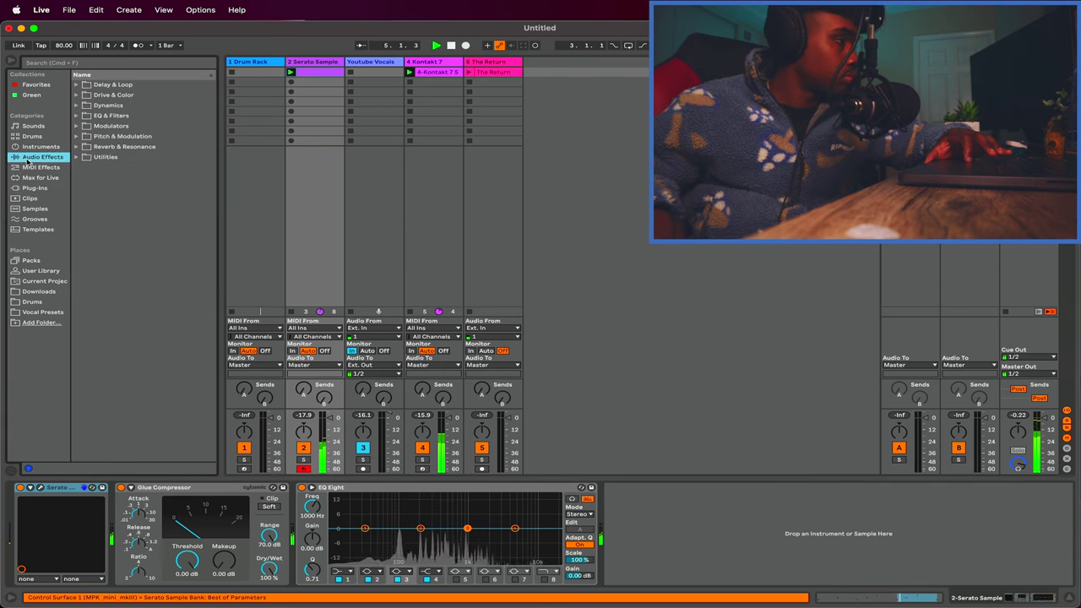
left_click(76, 116)
double_click(95, 126)
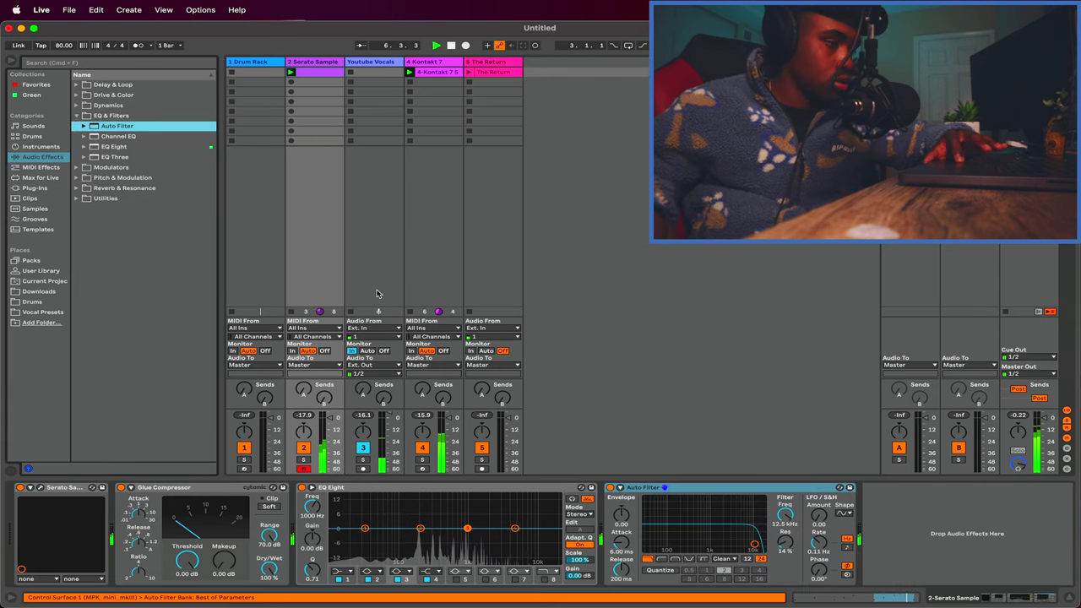
left_click_drag(729, 535, 700, 531)
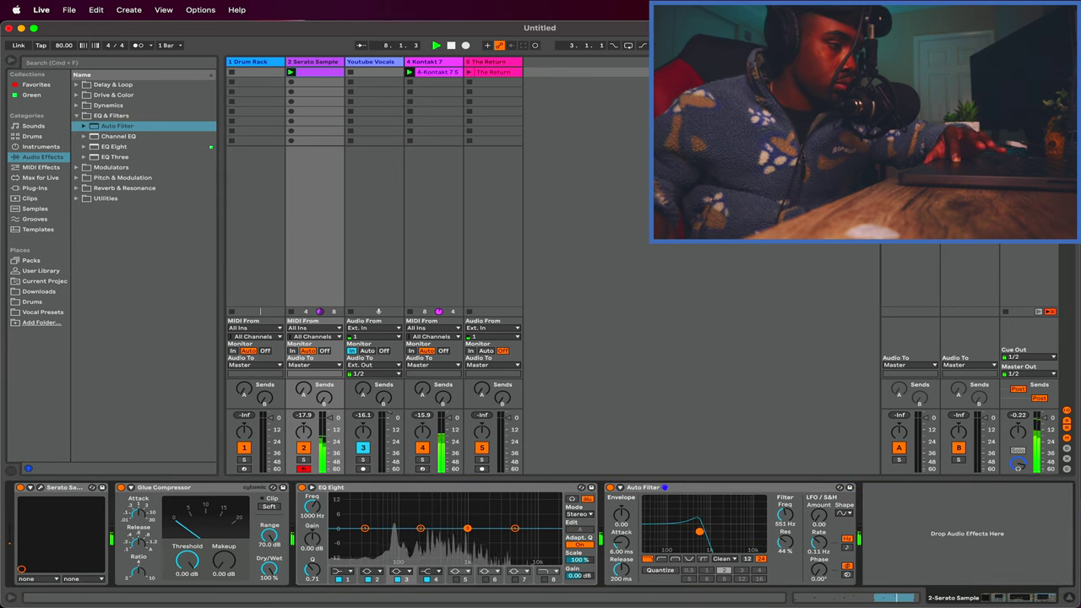
left_click(664, 561)
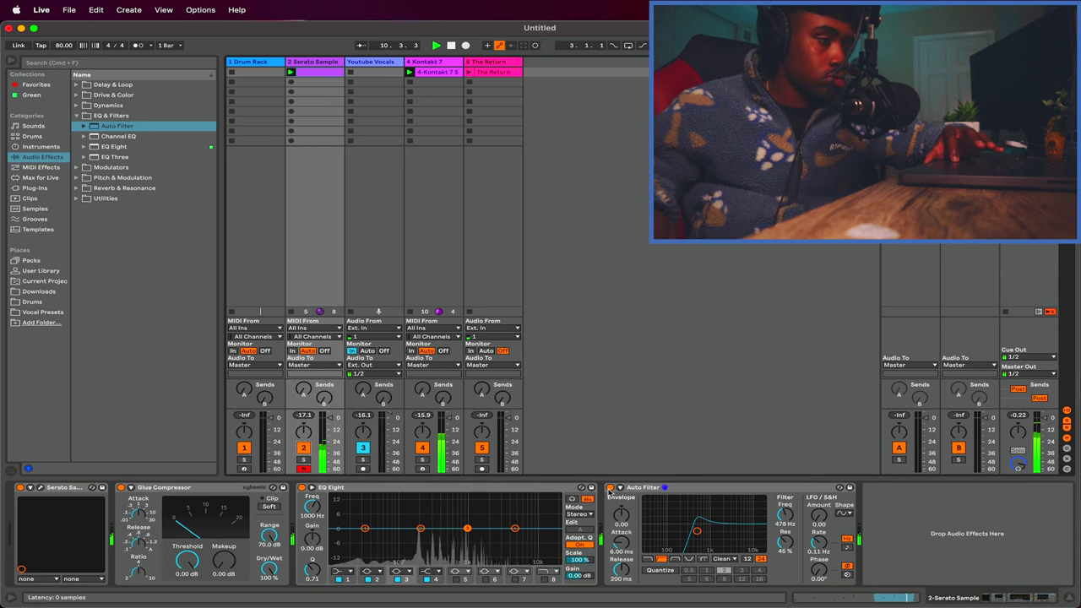
Step: Turn off the Auto Filter and bring up Kontakt 7's Tympo drums
left_click(610, 488)
left_click(409, 98)
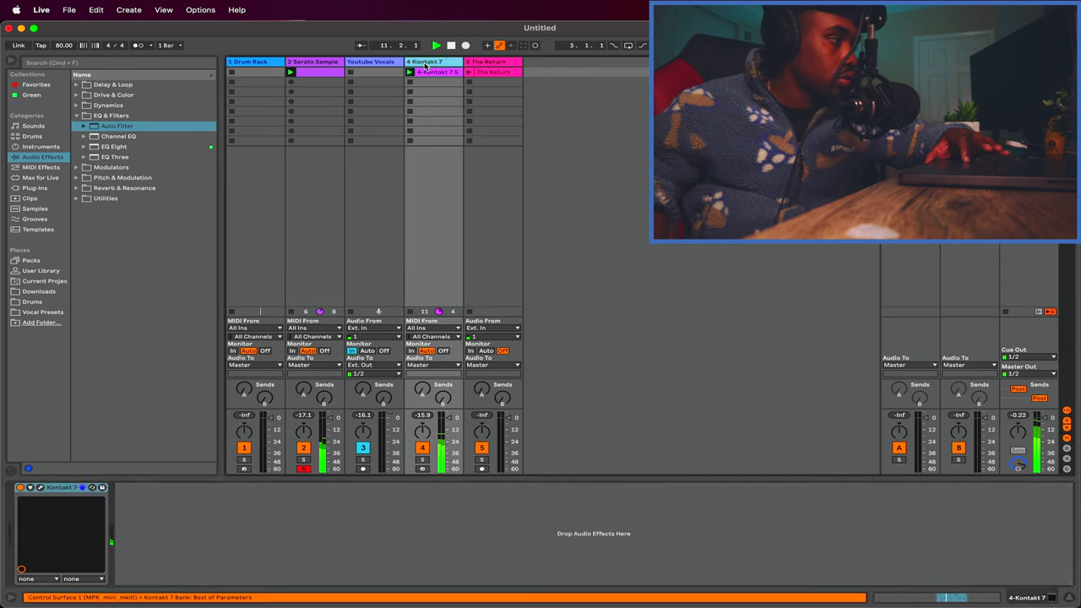
left_click(41, 488)
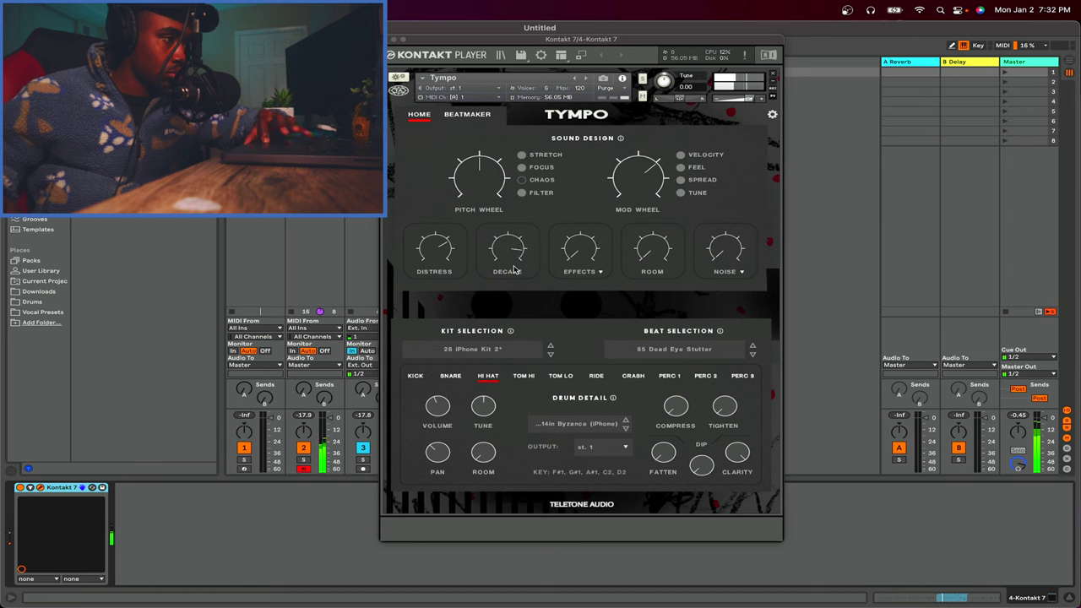
Step: Audition three different Tympo effect types on the drums
left_click(578, 276)
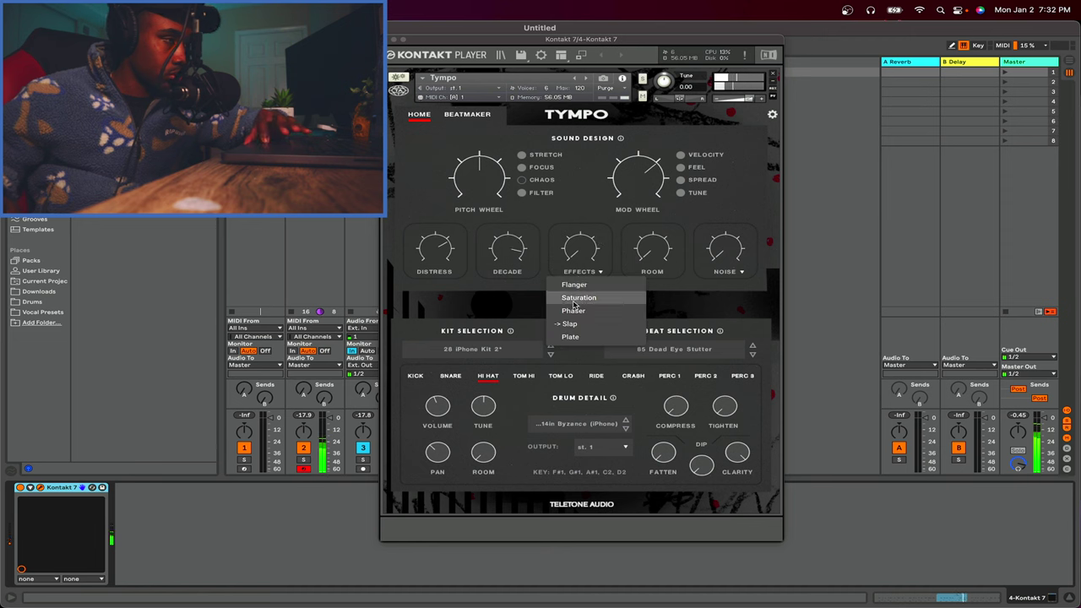
left_click(574, 265)
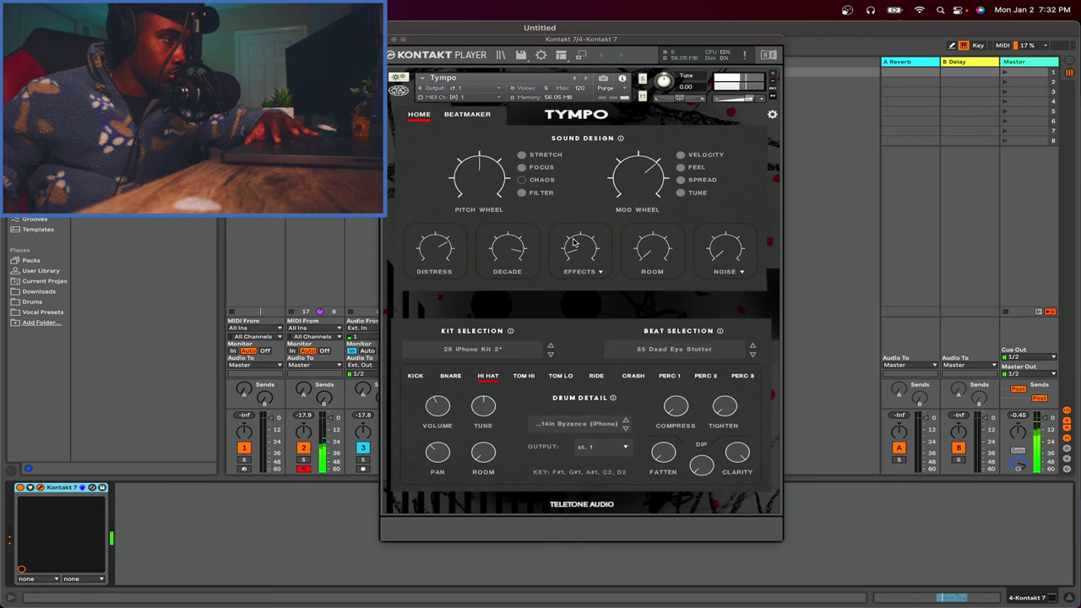
left_click(579, 272)
left_click(573, 281)
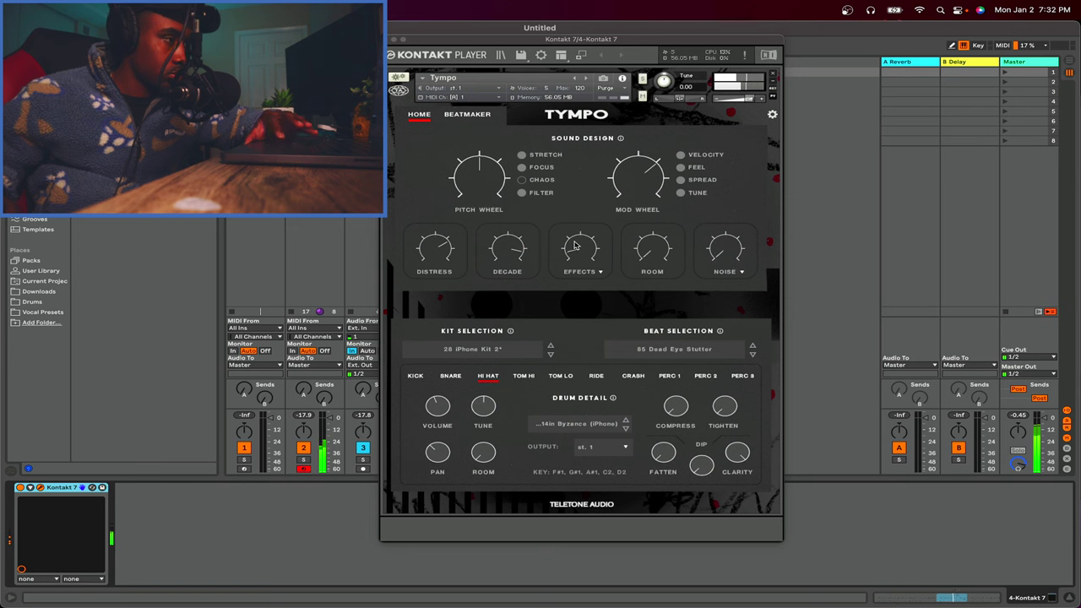
left_click(578, 275)
left_click(578, 309)
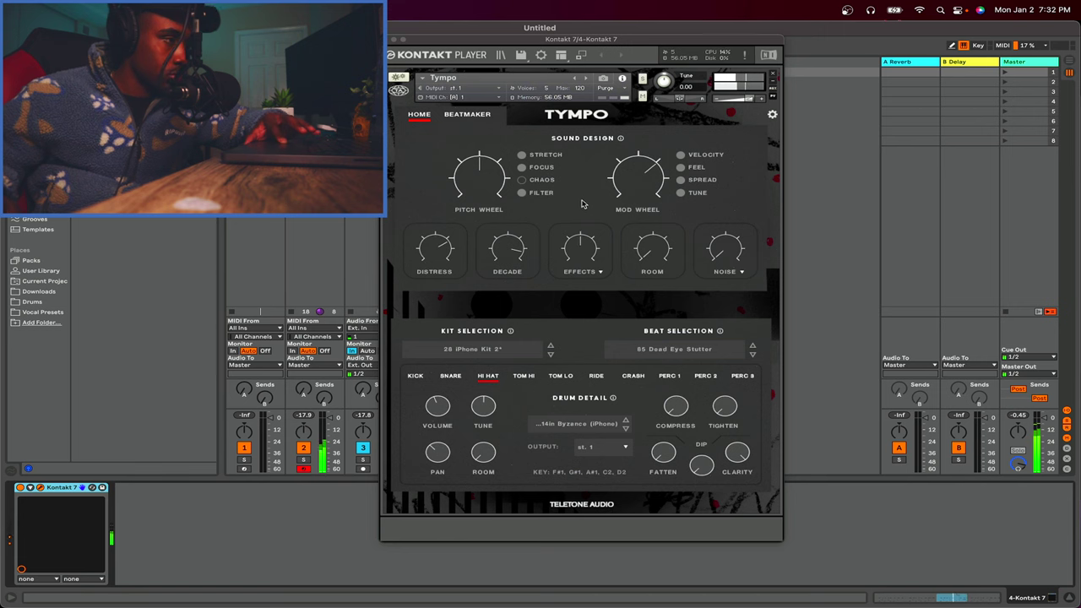
Step: Compare Flanger with another drum effect, settling on Flanger, and close Kontakt
left_click(572, 272)
left_click(570, 284)
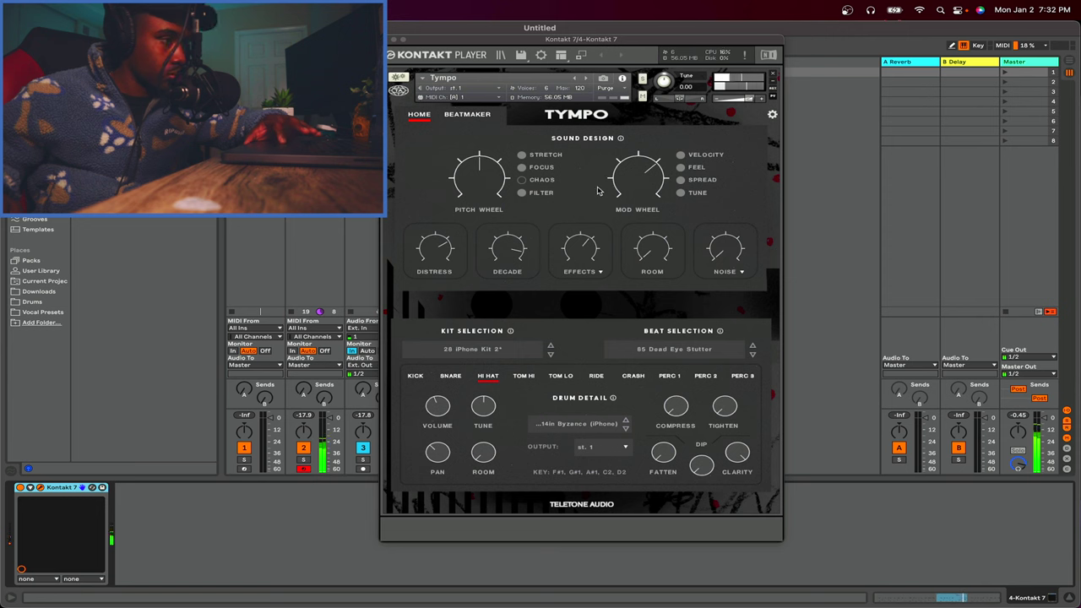
left_click(587, 265)
left_click(577, 312)
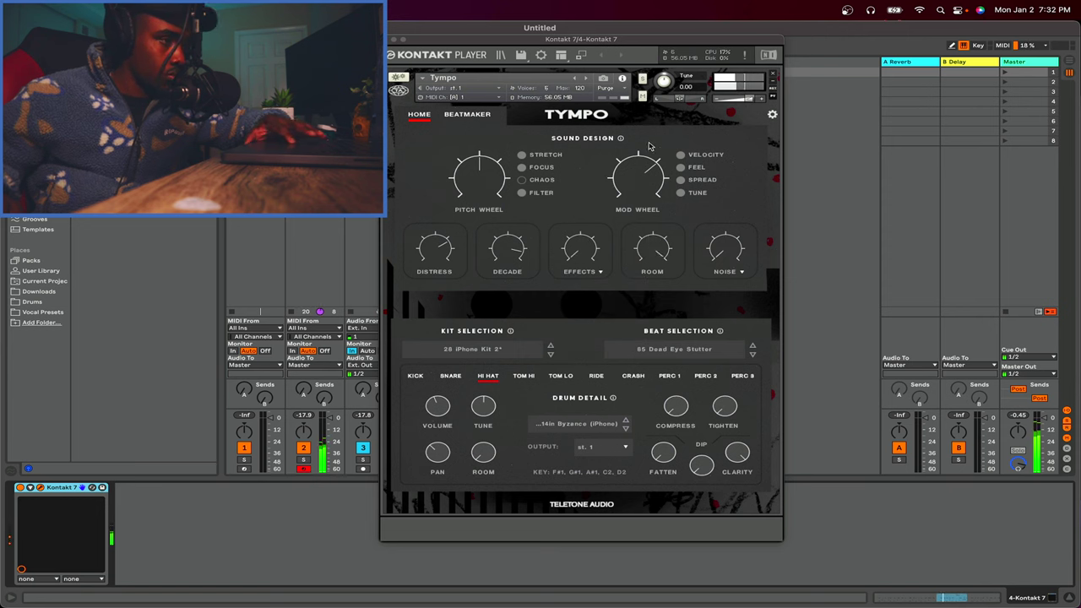
left_click(585, 268)
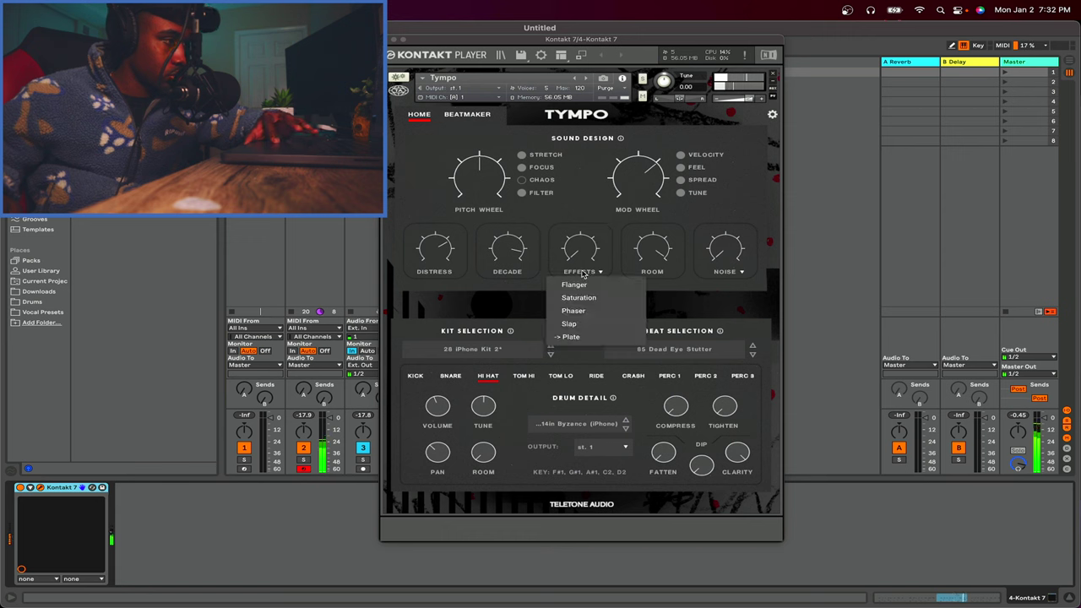
left_click(582, 283)
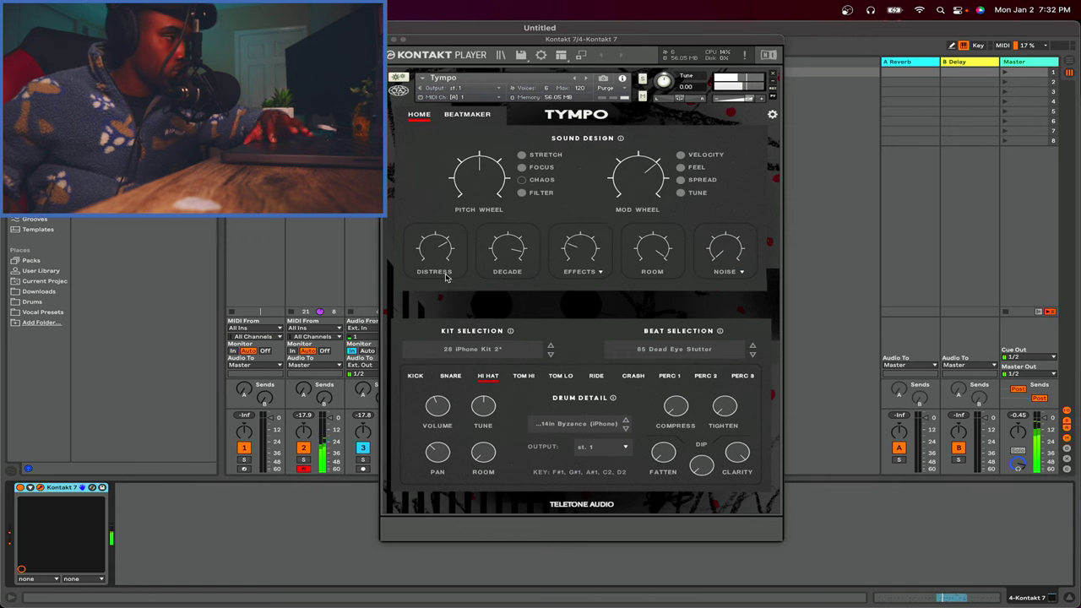
key("Left")
key("Left")
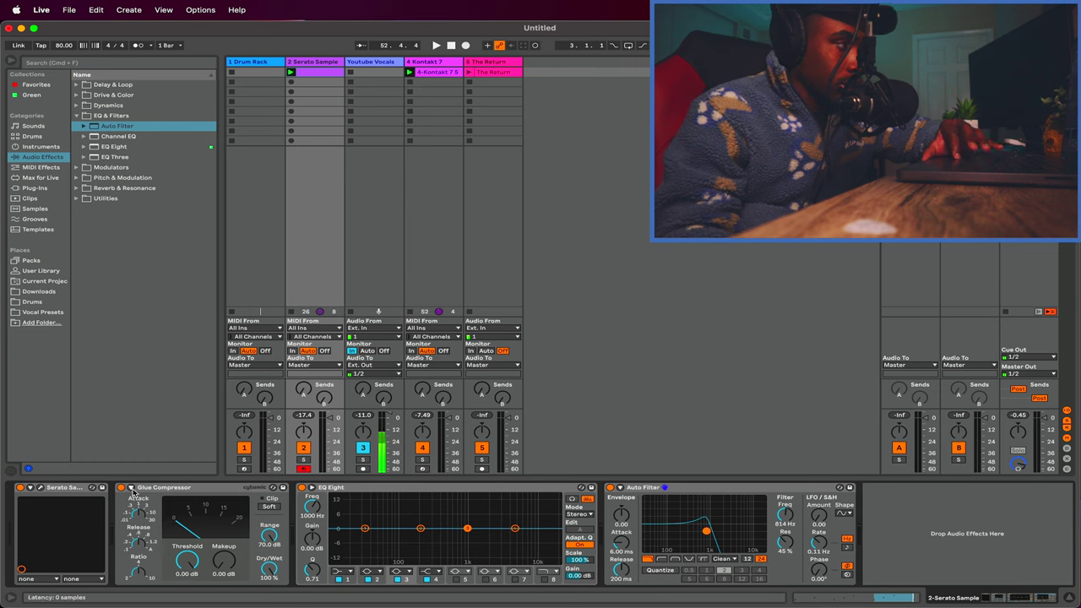
Step: Sidechain the Glue Compressor from 4-Kontakt 7 at Post FX, then reopen the Tympo window
left_click(134, 498)
left_click(133, 498)
left_click(137, 514)
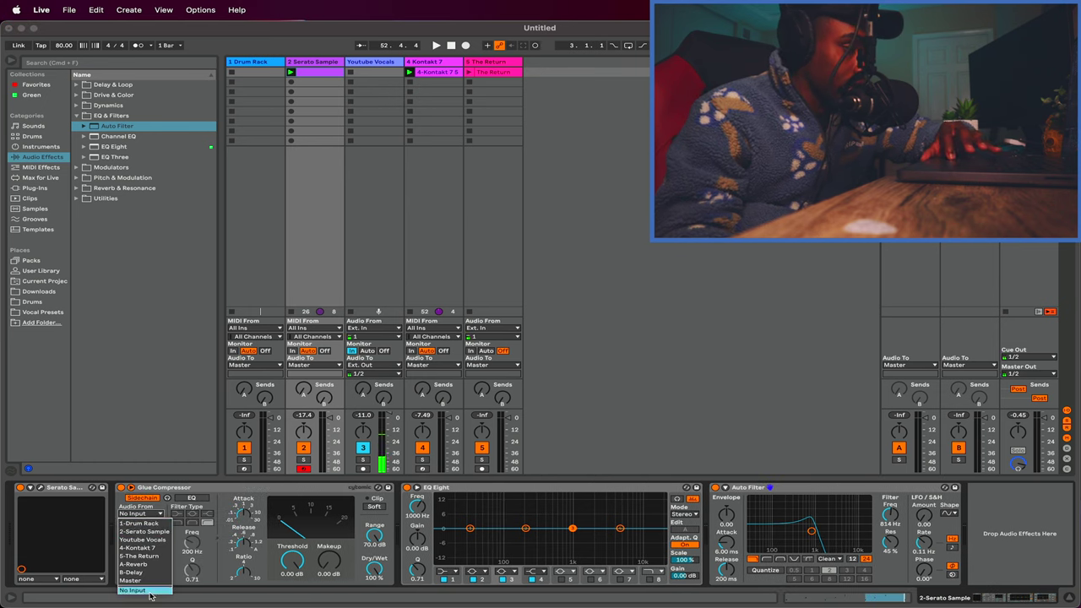
left_click(142, 547)
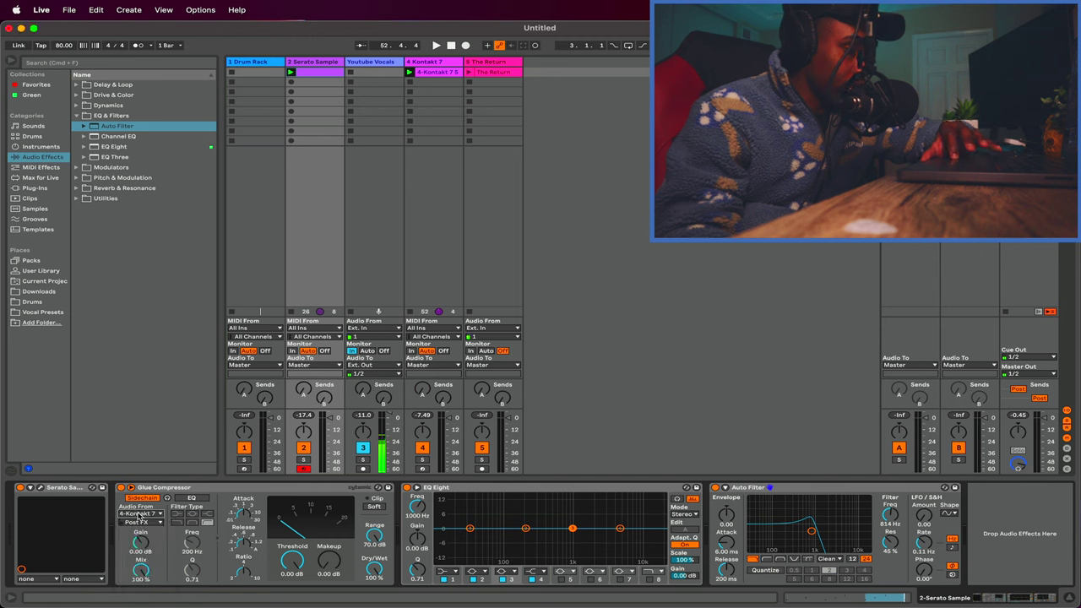
left_click(137, 522)
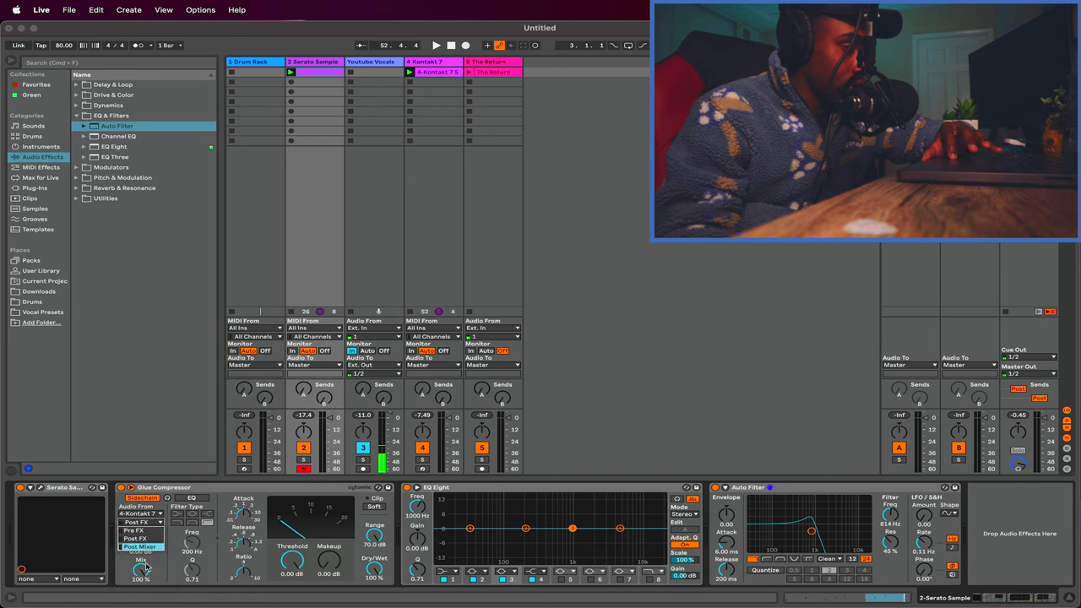
left_click(173, 541)
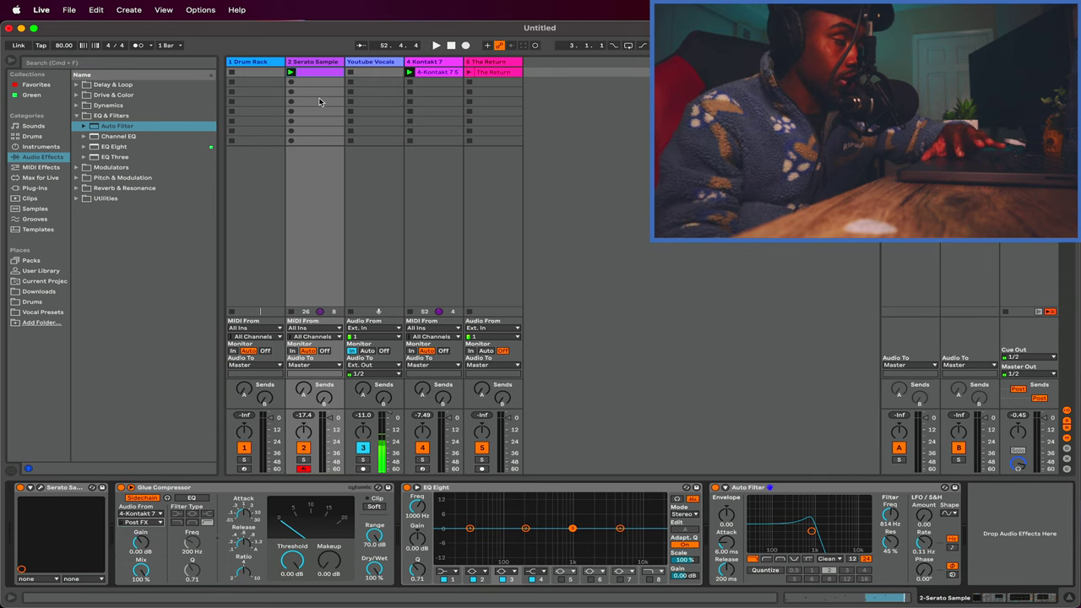
left_click(435, 76)
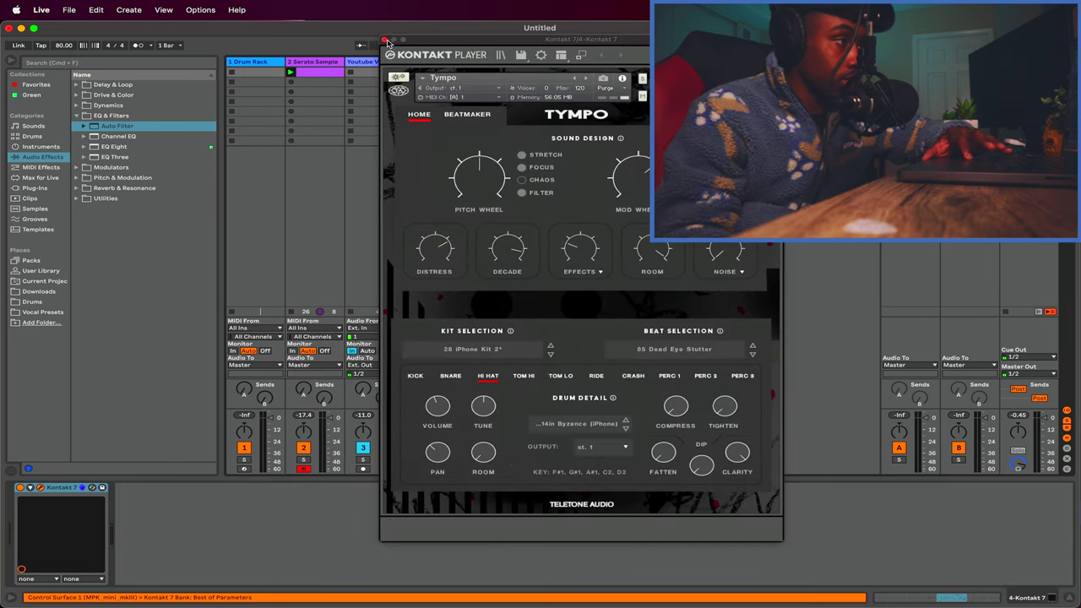
Step: Copy the Kontakt drum clip to the Drum Rack track and delete its unwanted notes, including the D1 notes
left_click(389, 43)
key("super+d")
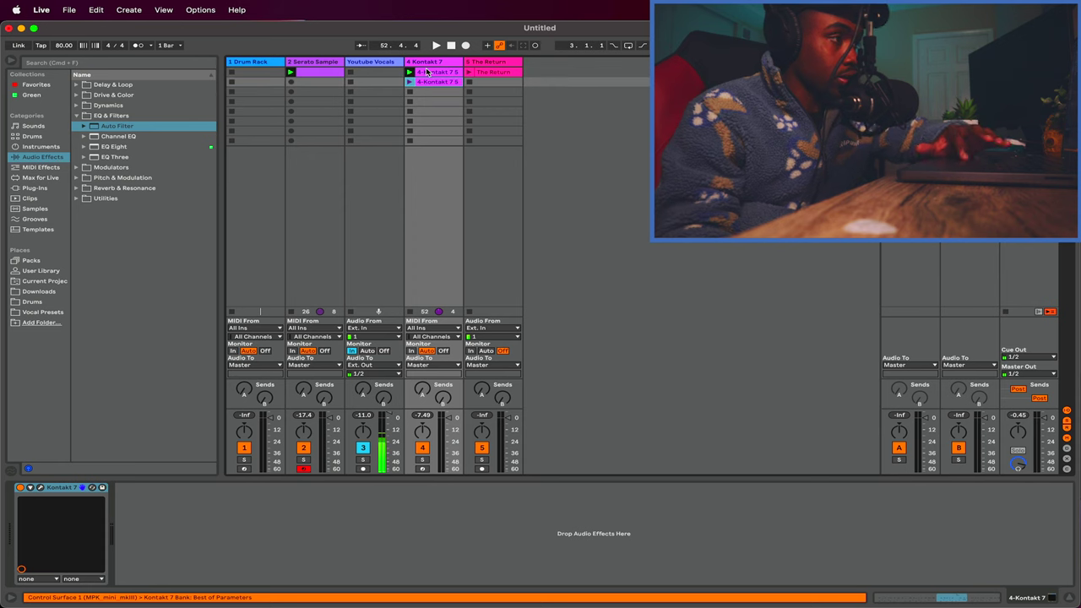
left_click_drag(237, 87, 240, 75)
left_click(240, 73)
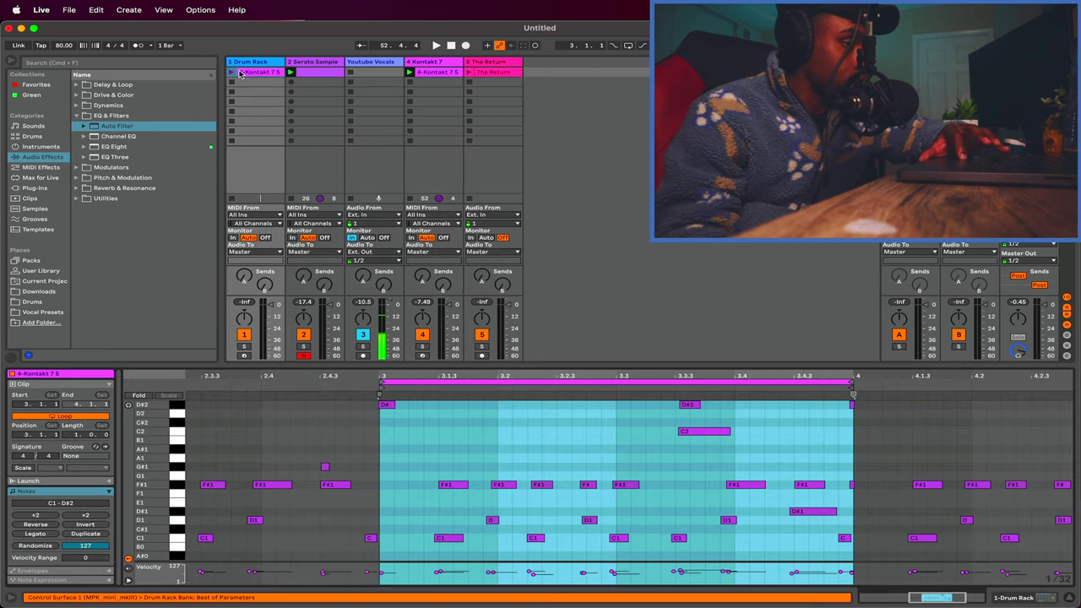
left_click_drag(865, 407, 785, 524)
key("Delete")
left_click(372, 520)
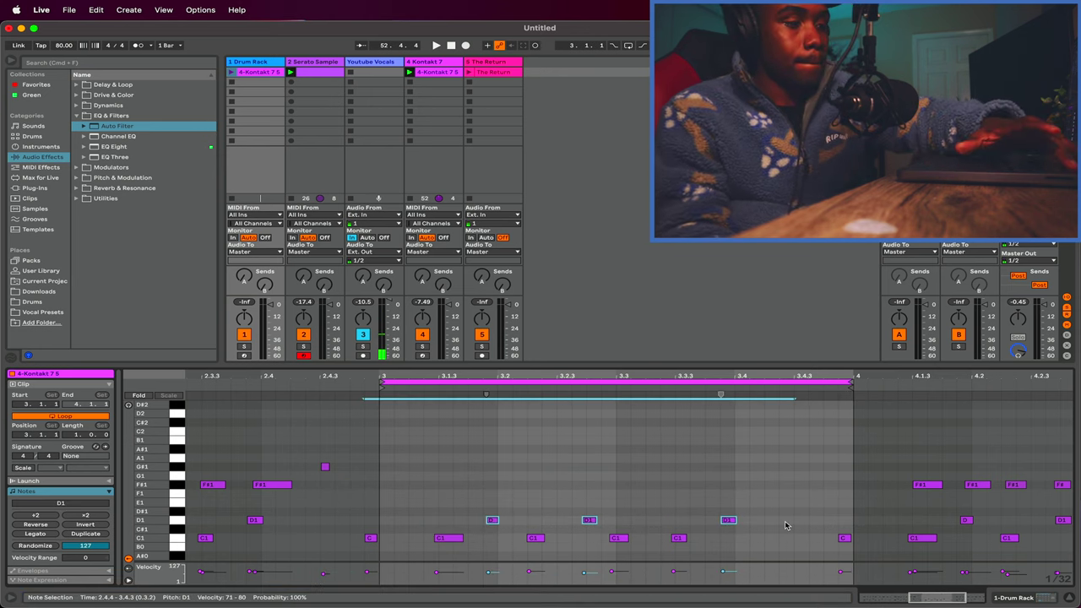
key("Delete")
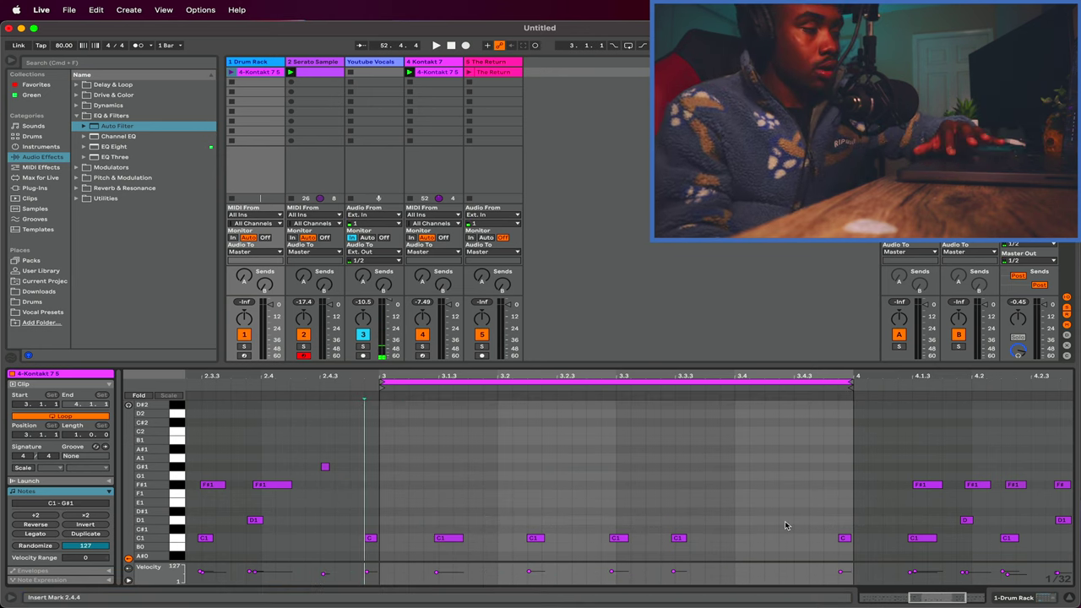
Step: Load Kick 70s 3.wav from Drum Hits > Kick onto Drum Rack pad C1
left_click(251, 62)
left_click(32, 136)
left_click(118, 127)
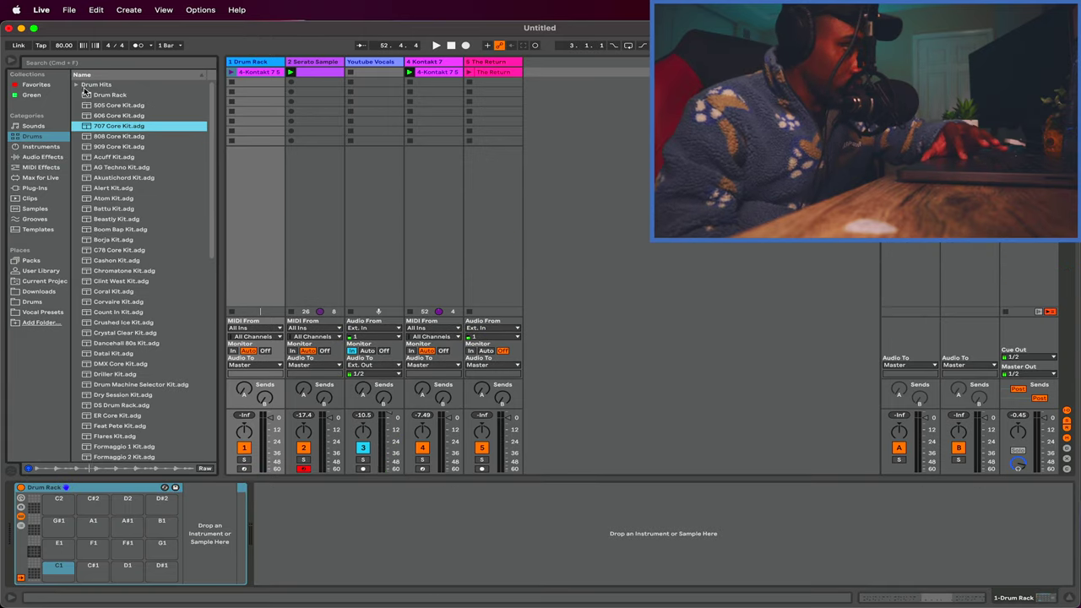
left_click(78, 86)
left_click(85, 167)
left_click(99, 219)
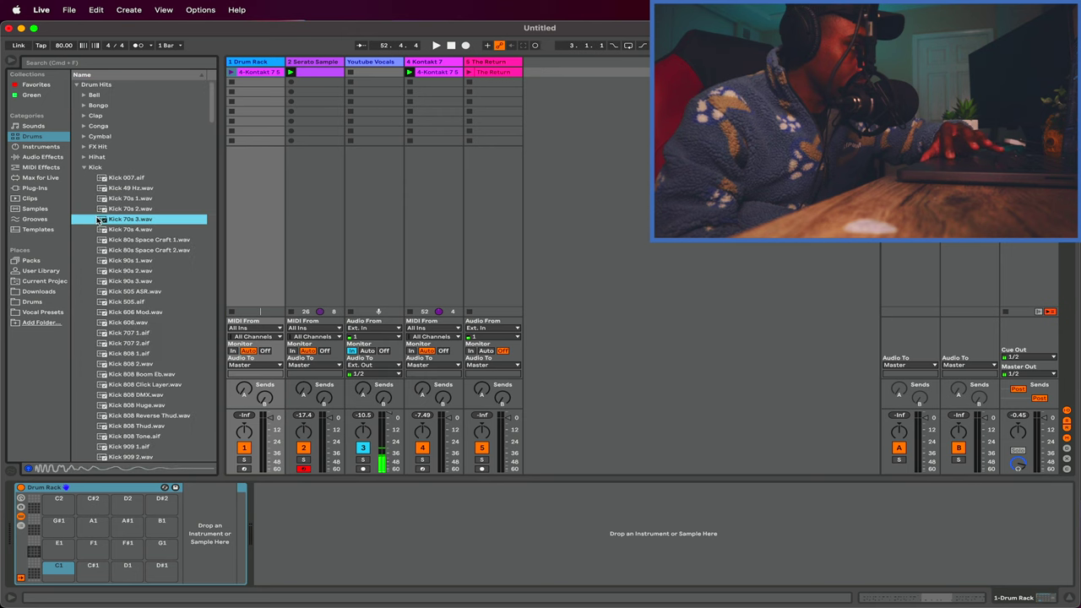
left_click_drag(103, 221, 59, 570)
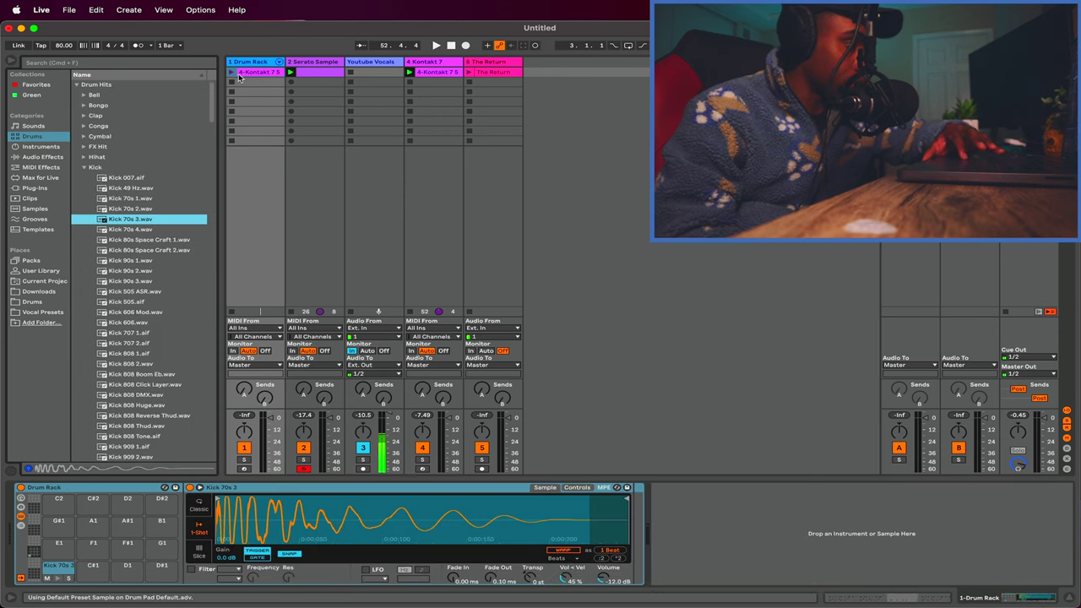
Step: Return to the clip notes and reselect the Serato Sample track's effects chain
key("shift+Tab")
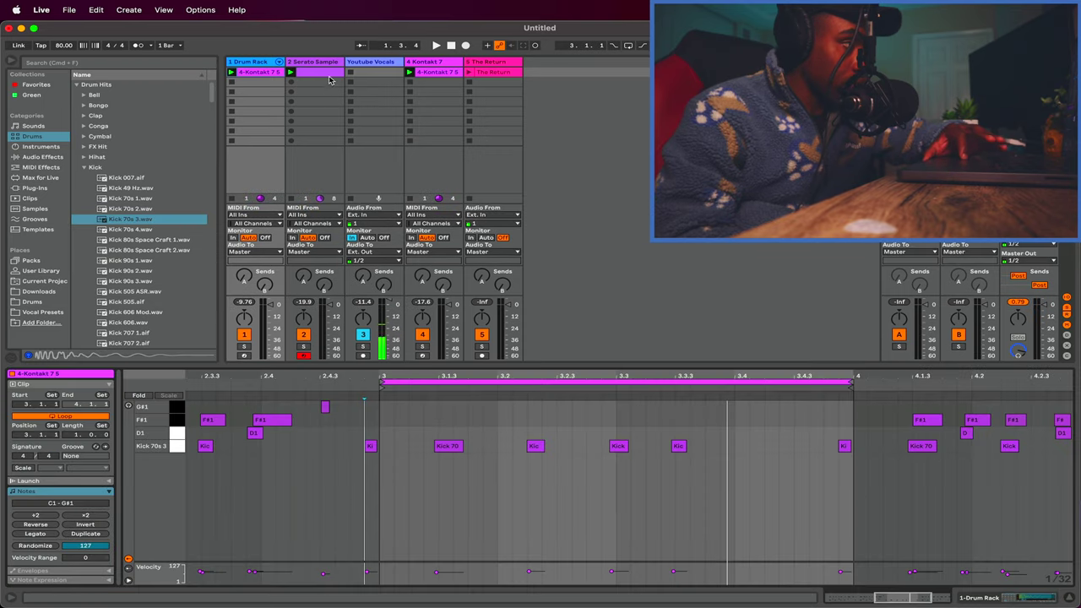
left_click(367, 64)
left_click(313, 62)
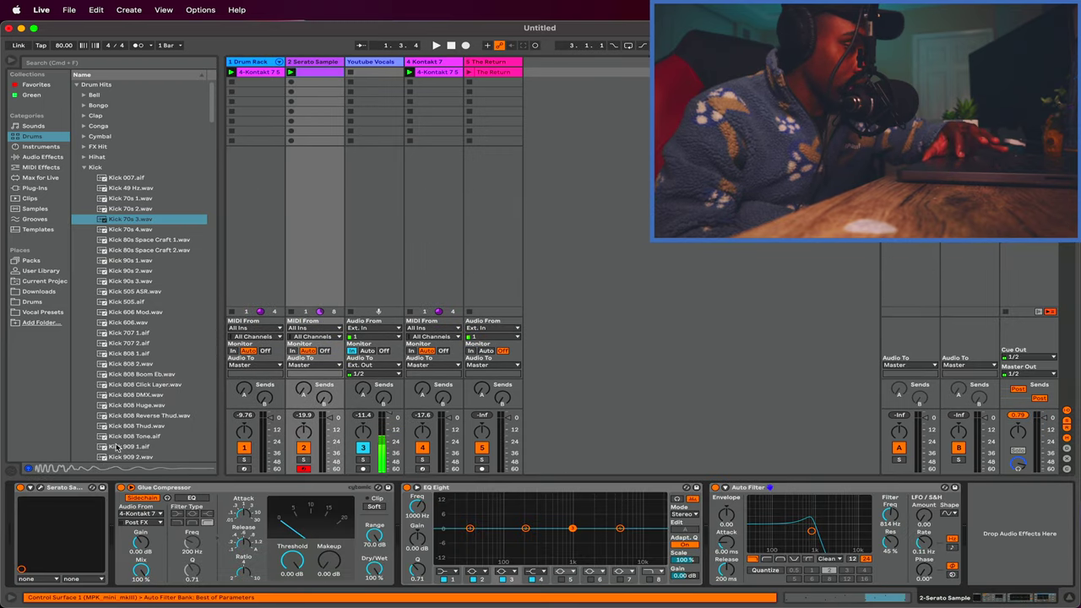
Step: Set the compressor's sidechain source to 1-Drum Rack (Post FX) and drag threshold to -32.7 dB during playback
left_click(140, 513)
left_click(131, 529)
left_click(135, 523)
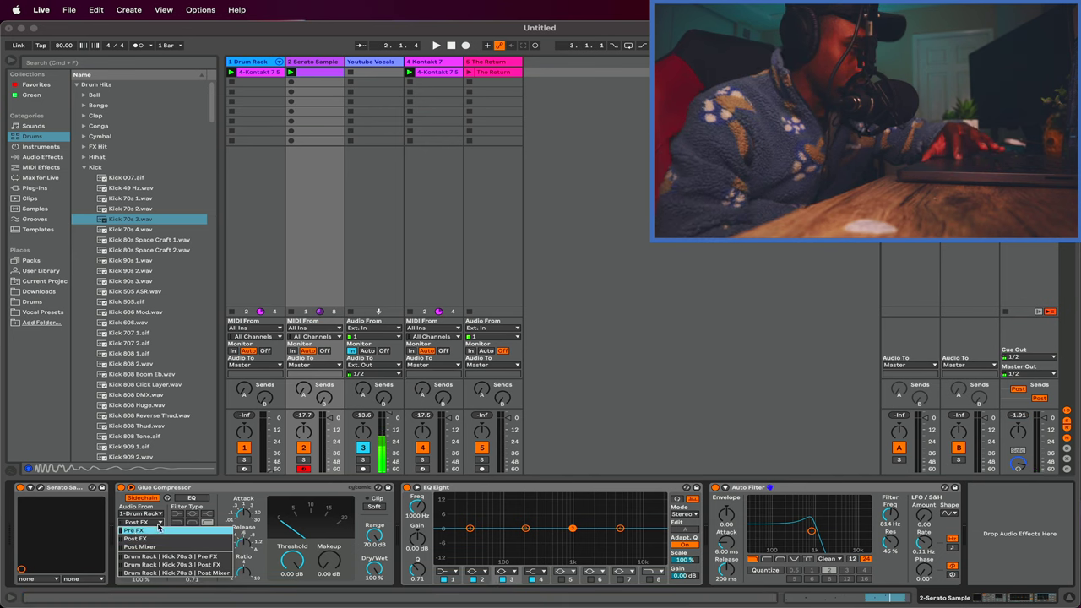
left_click(131, 539)
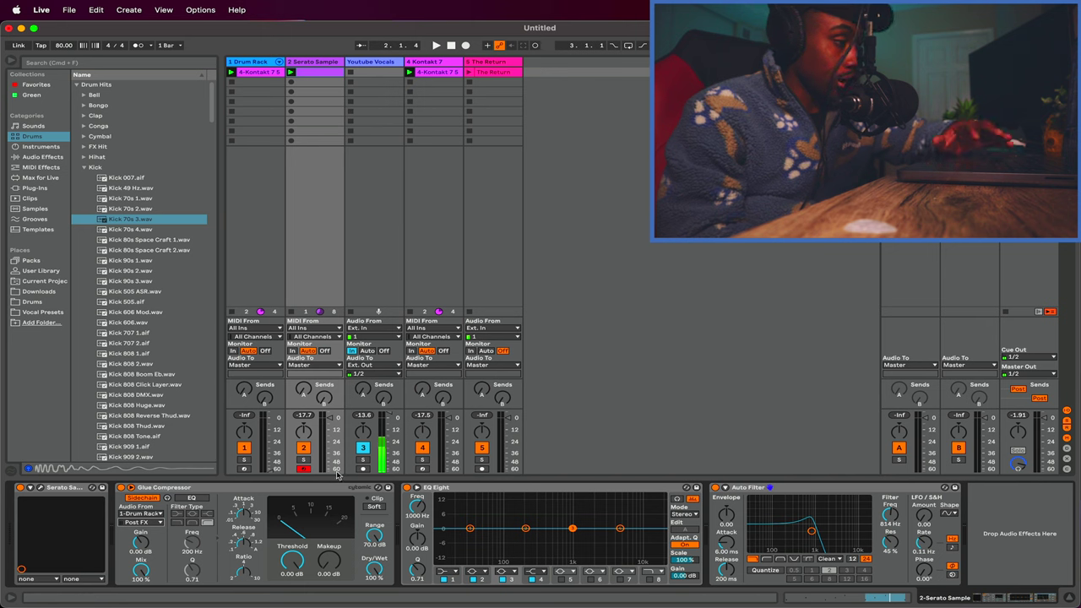
key("space")
left_click_drag(290, 554, 290, 571)
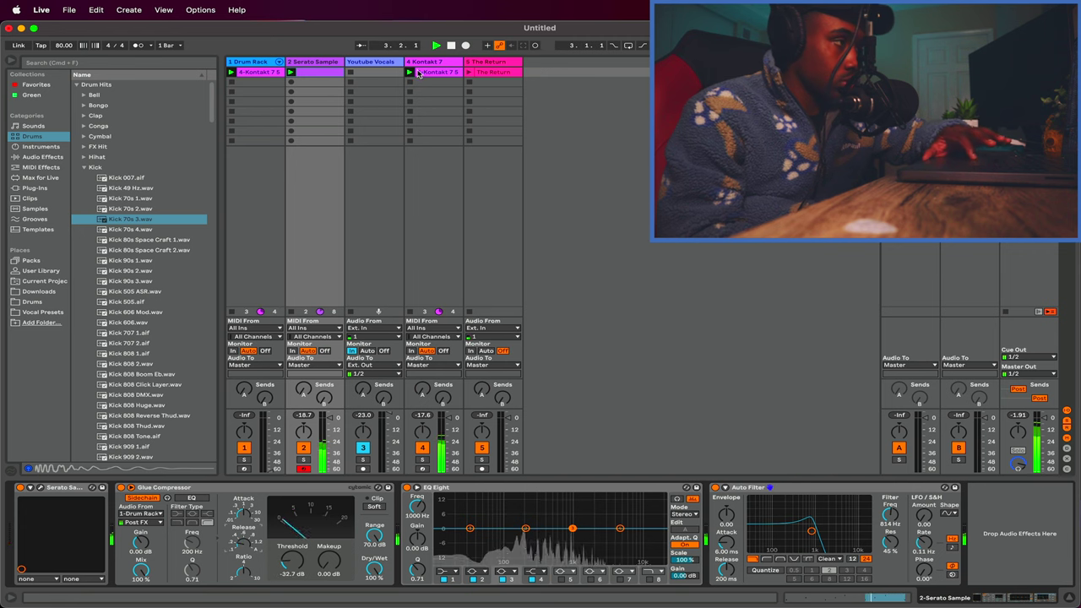
left_click(420, 63)
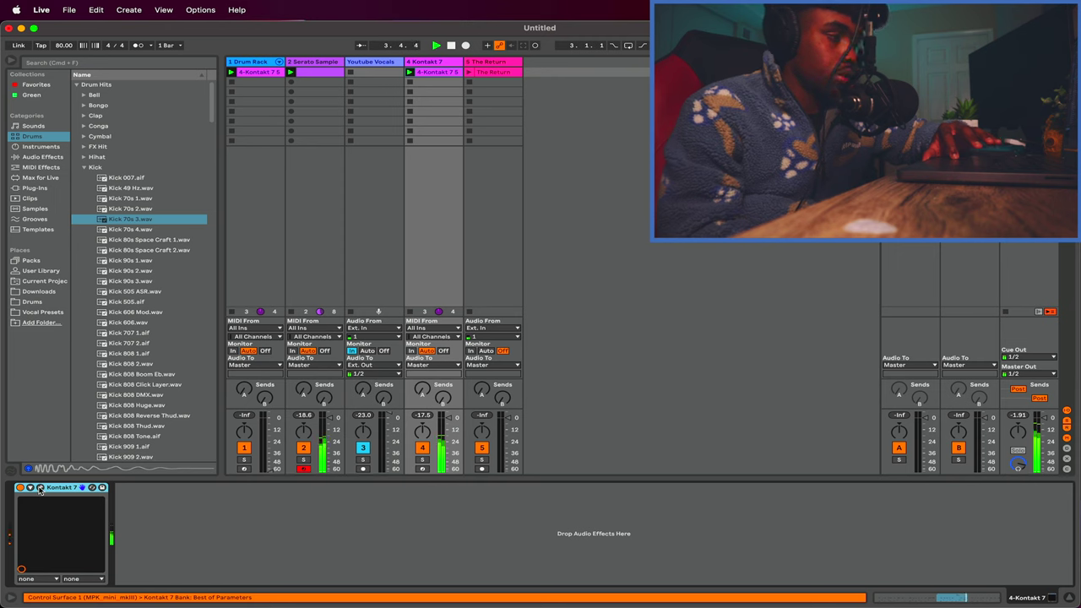
Step: Set the Serato Sample Auto Filter cutoff to 786 Hz with 48% resonance
left_click(39, 487)
double_click(312, 111)
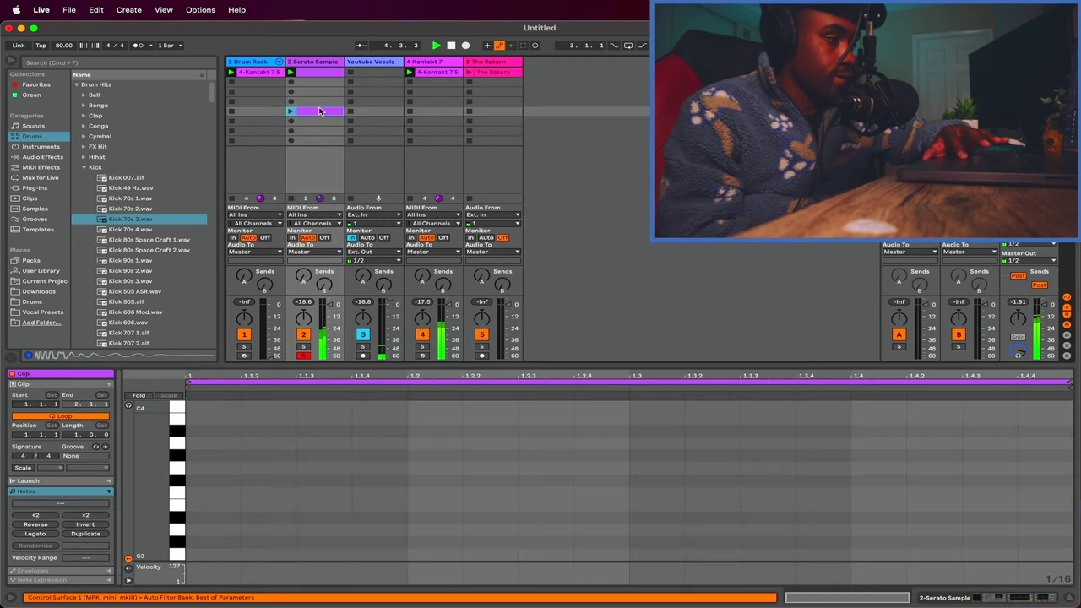
left_click(321, 93)
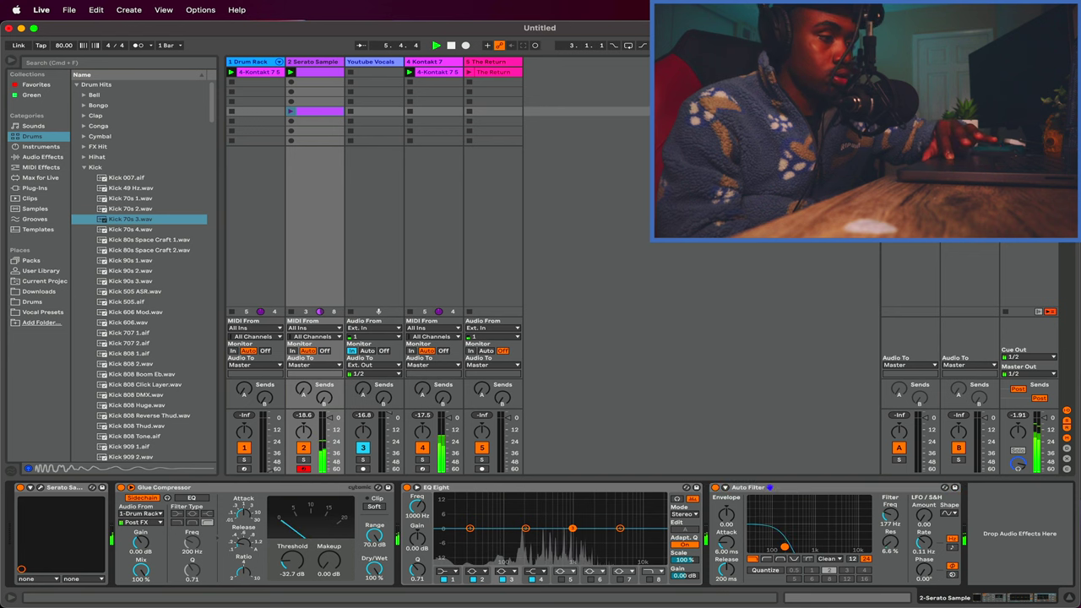
left_click_drag(786, 535, 813, 534)
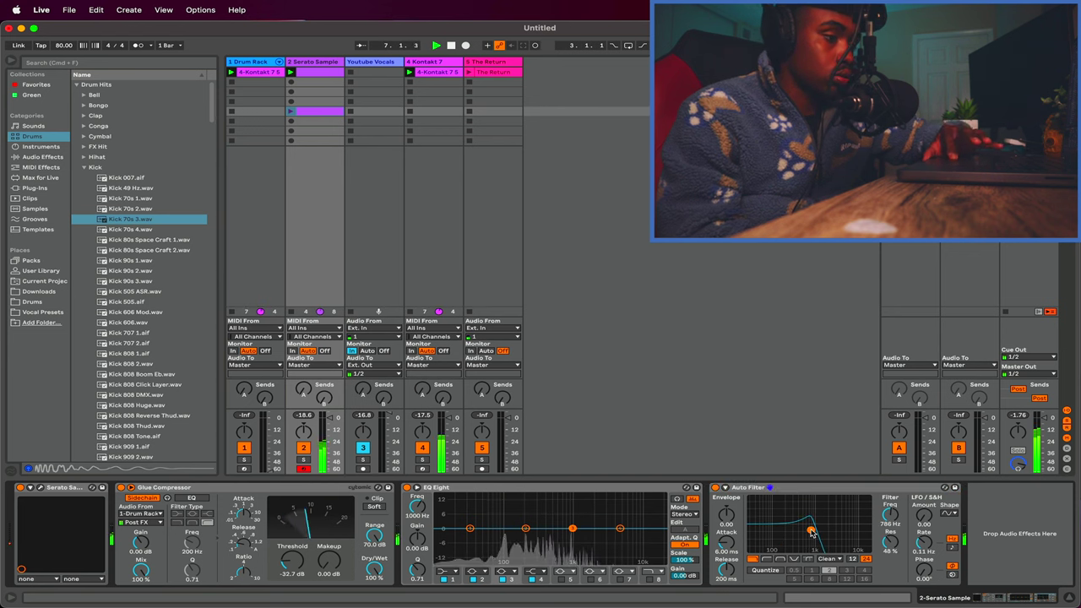
Step: Sidechain the Auto Filter from 1-Drum Rack Post FX and raise its envelope to 80.6
left_click(724, 487)
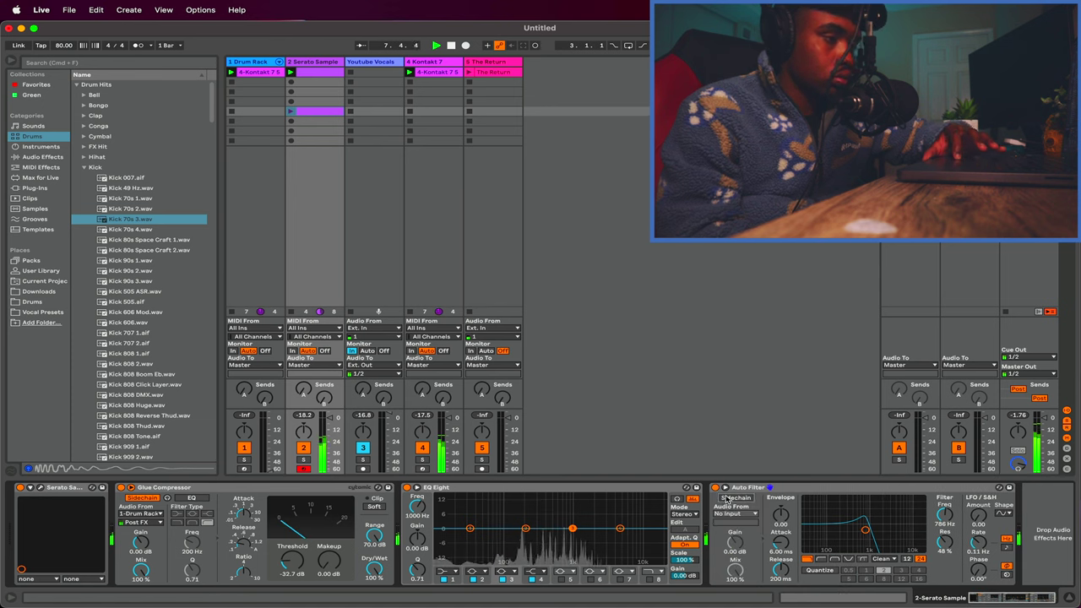
left_click(732, 513)
left_click(734, 523)
left_click(731, 522)
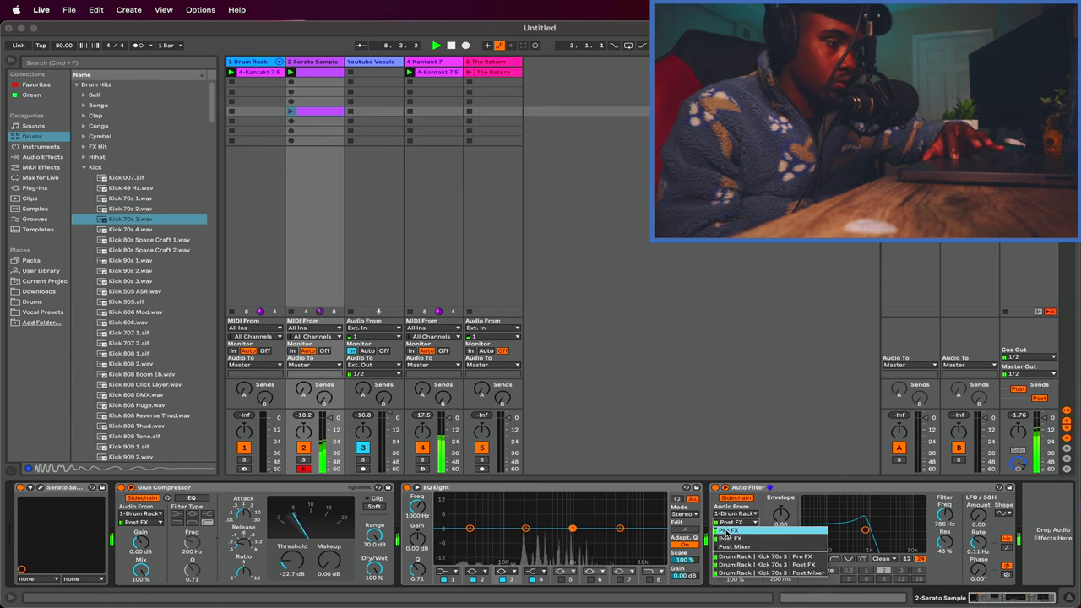
left_click(743, 531)
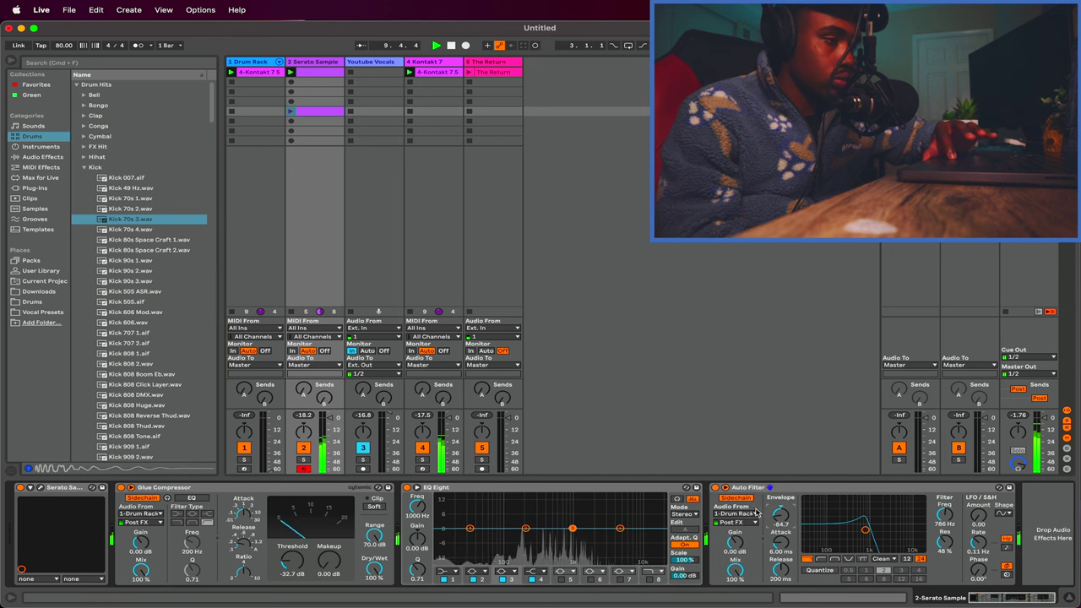
left_click_drag(774, 522, 781, 498)
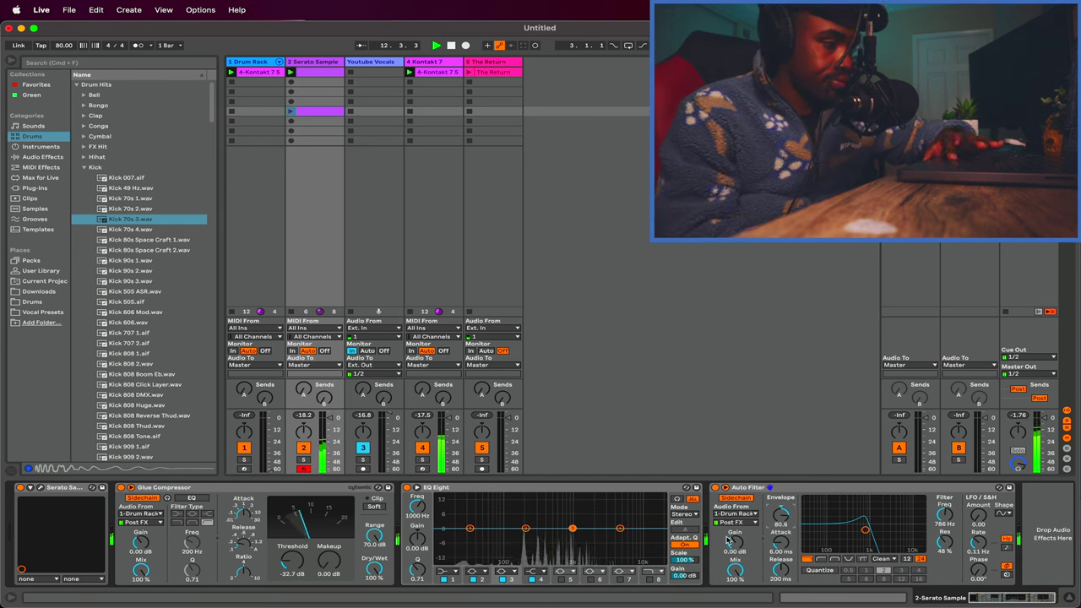